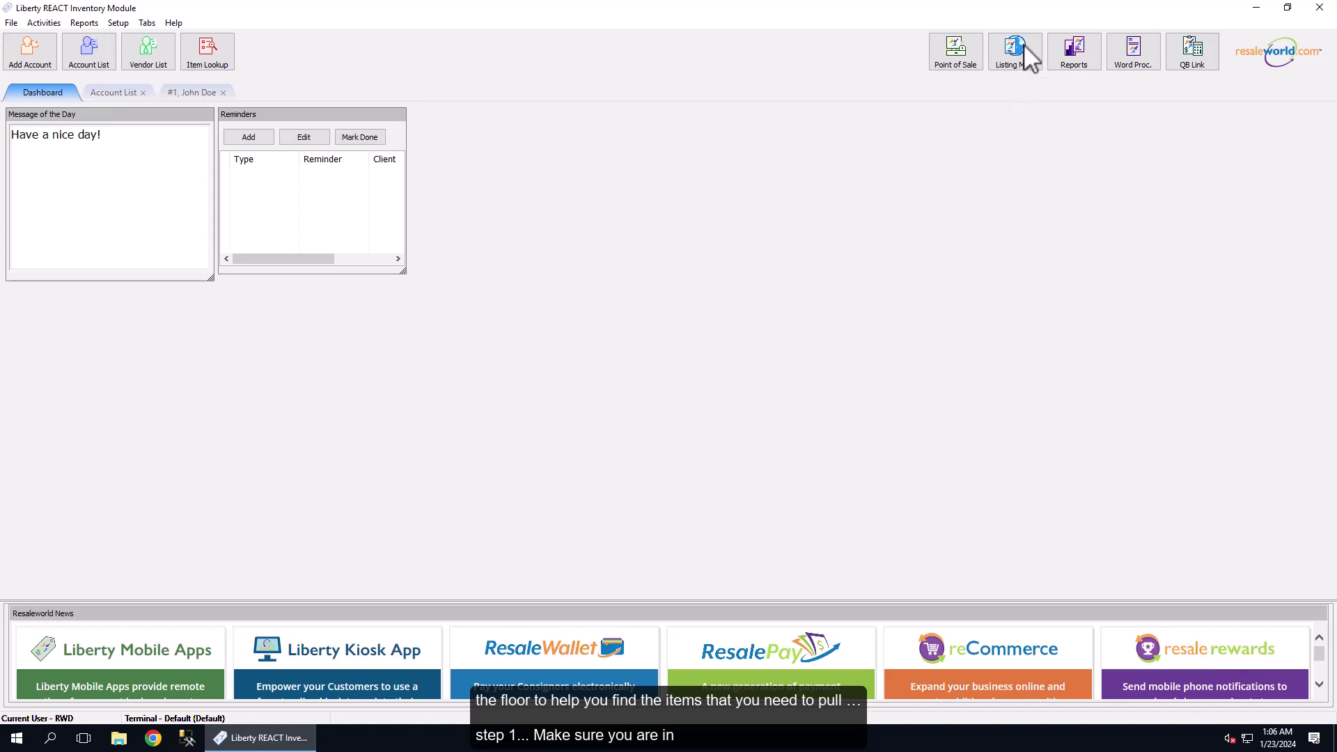
# - Open the Listing Manager's PickList tab filtered to the Orlando location
pyautogui.click(997, 60)
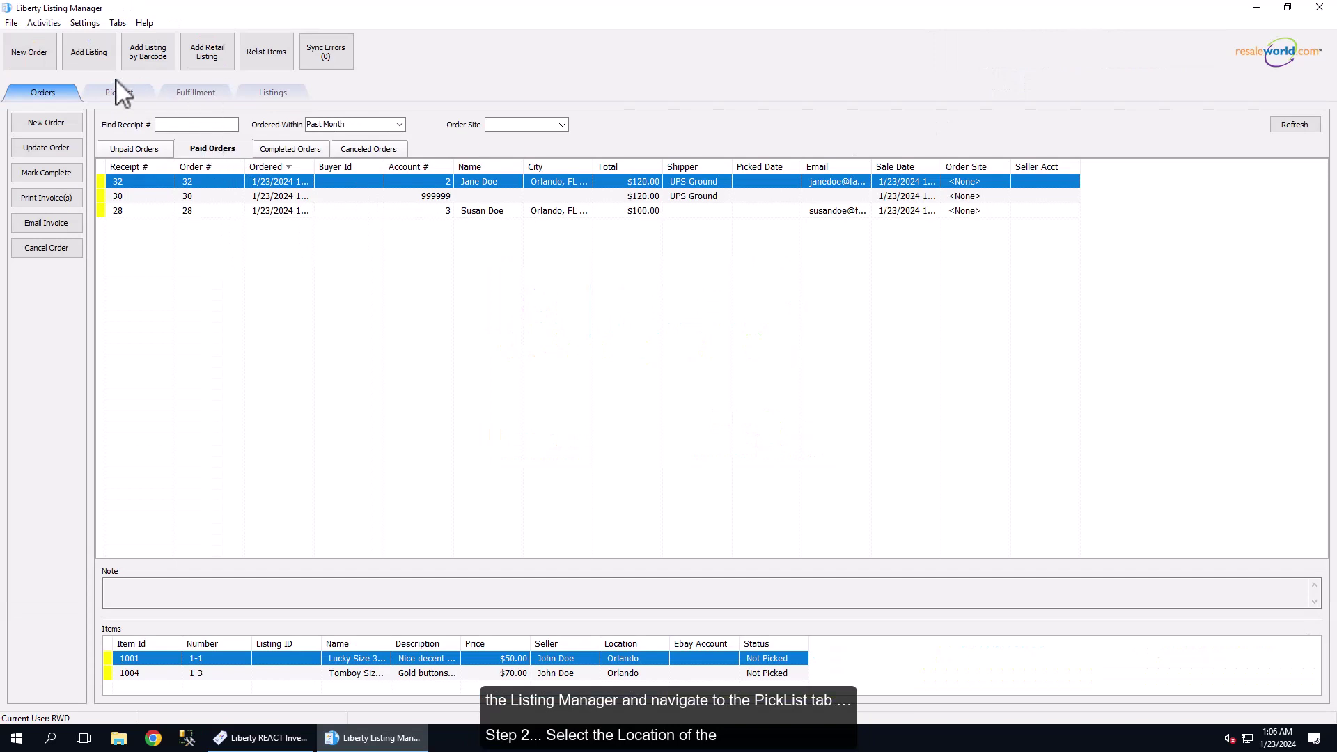
pyautogui.click(115, 95)
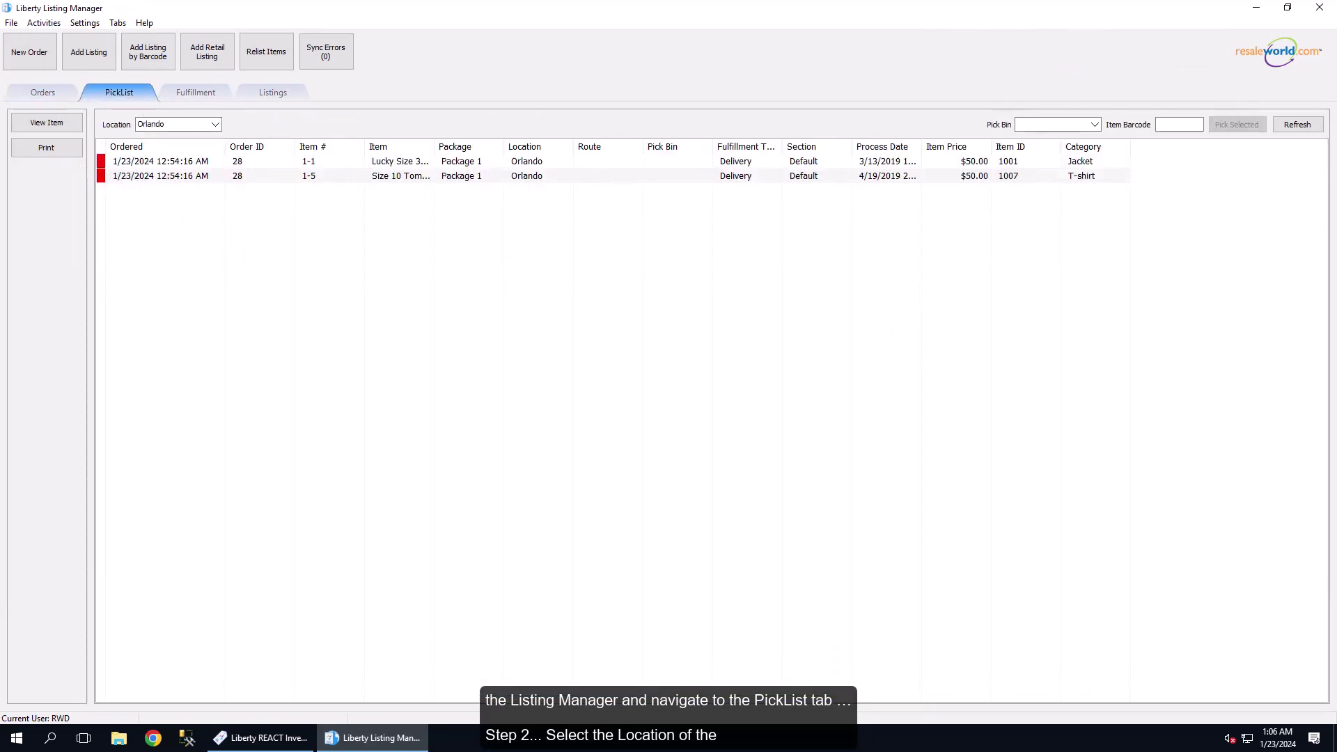
pyautogui.click(215, 124)
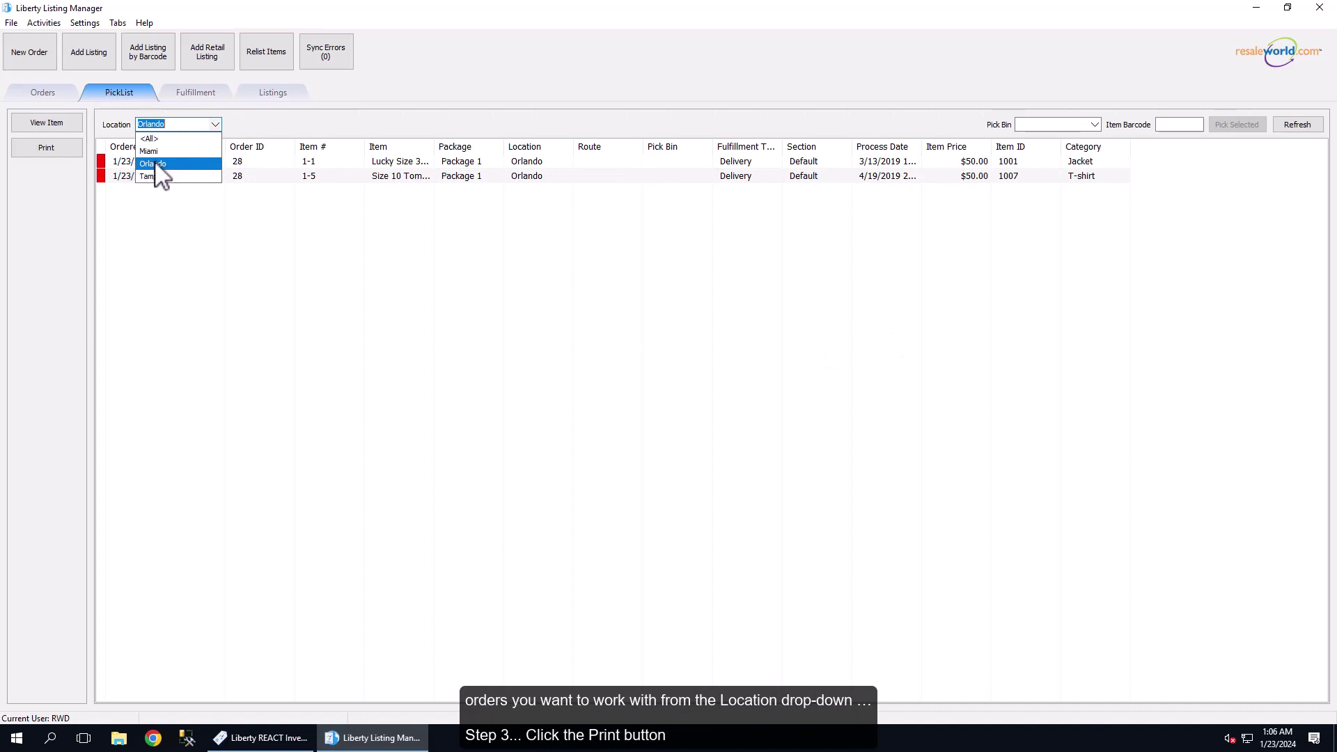
pyautogui.click(147, 164)
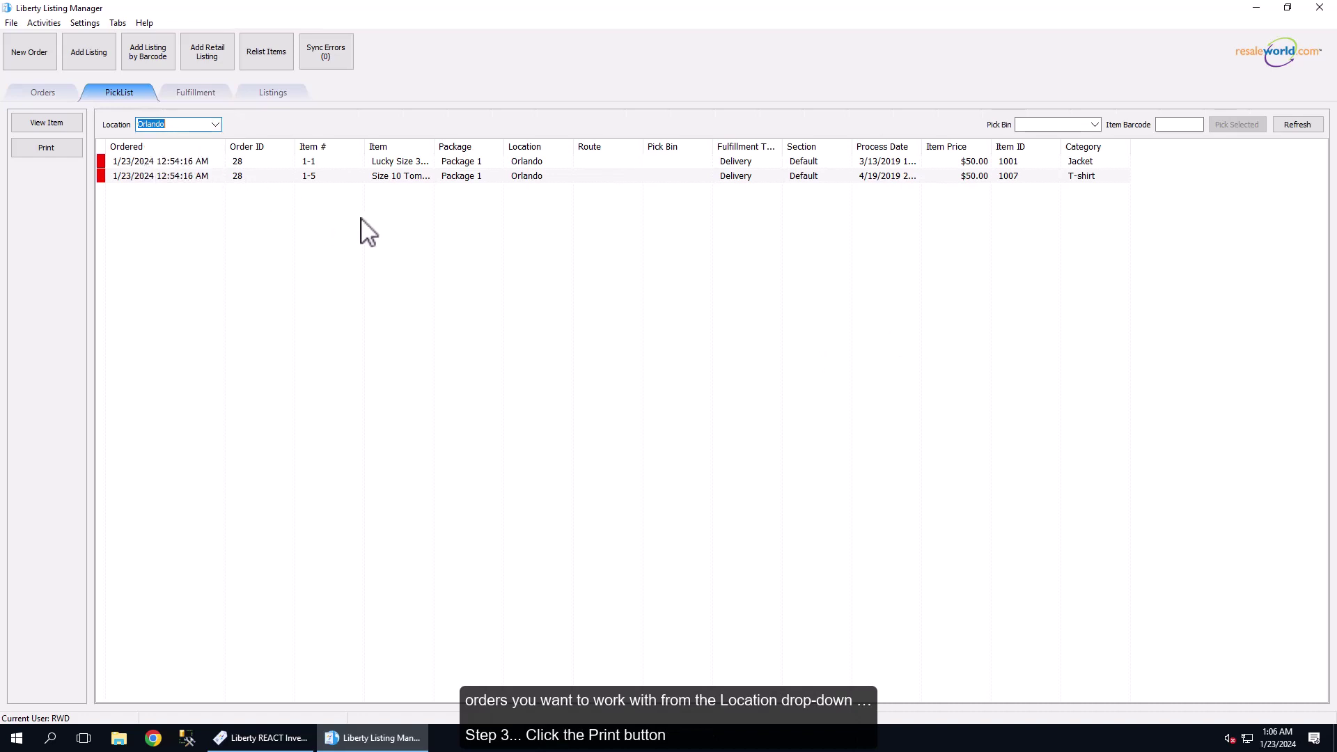
# - Print the Orlando pick list to PDF with the Microsoft Print to PDF printer
pyautogui.click(46, 147)
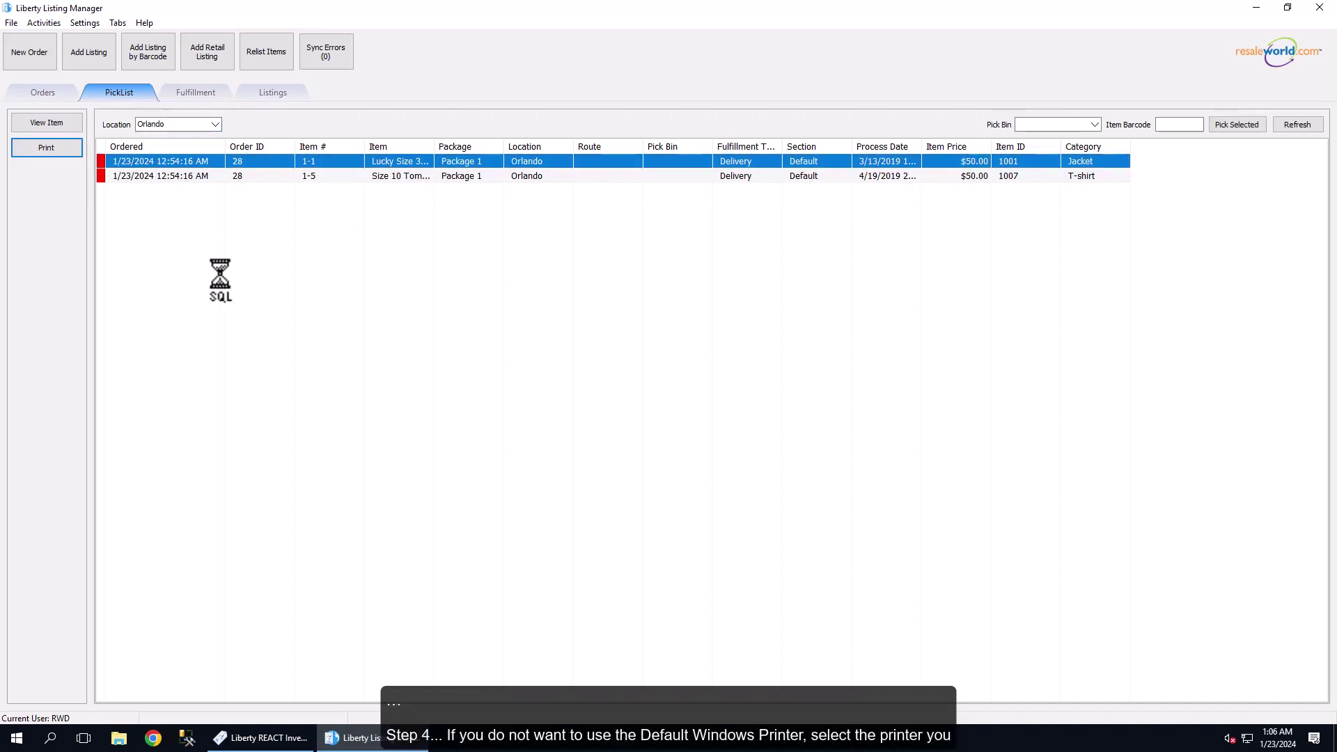
pyautogui.click(741, 276)
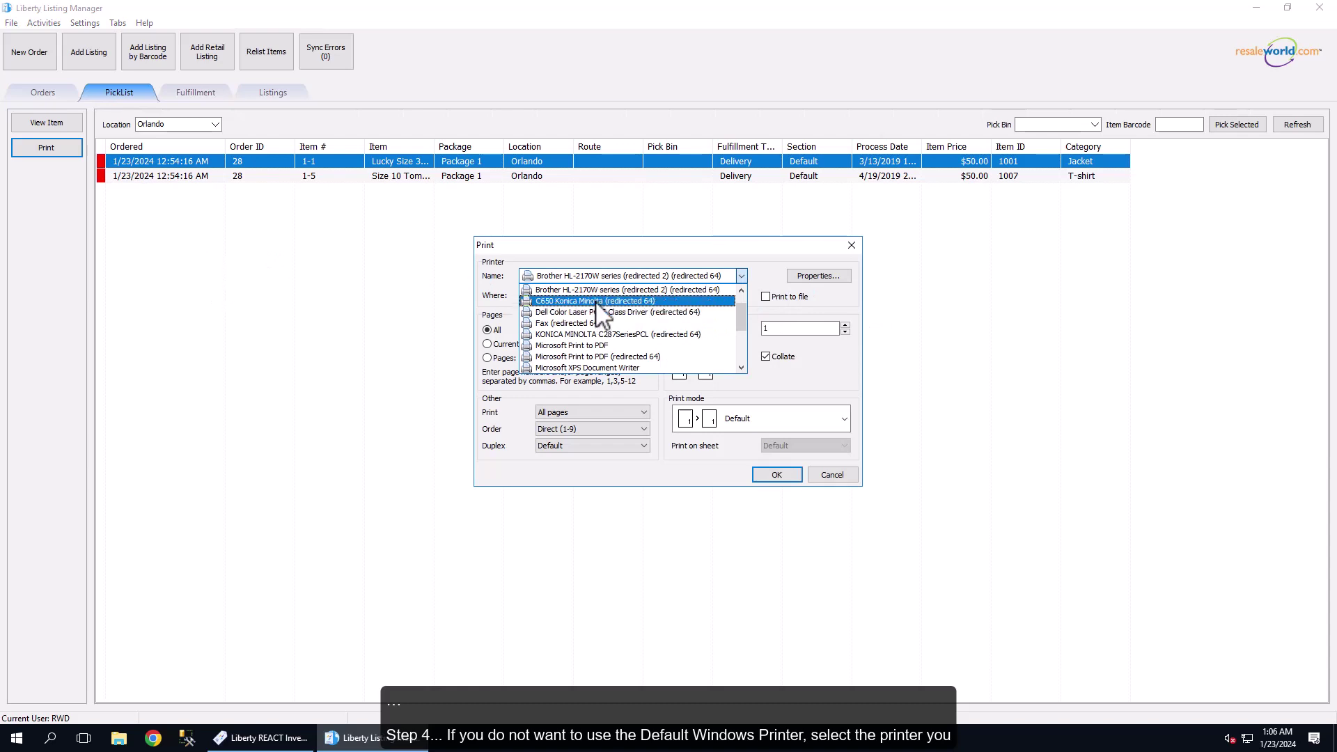
pyautogui.click(586, 346)
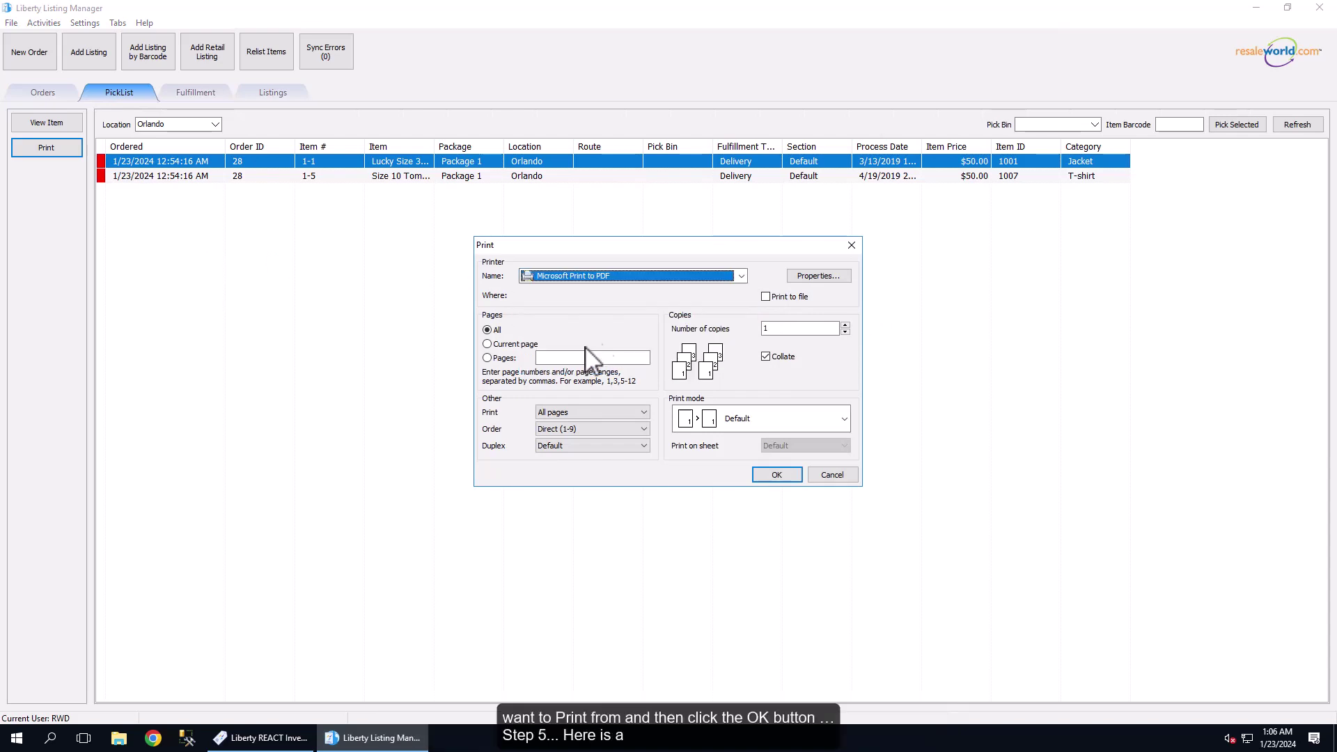
pyautogui.click(776, 476)
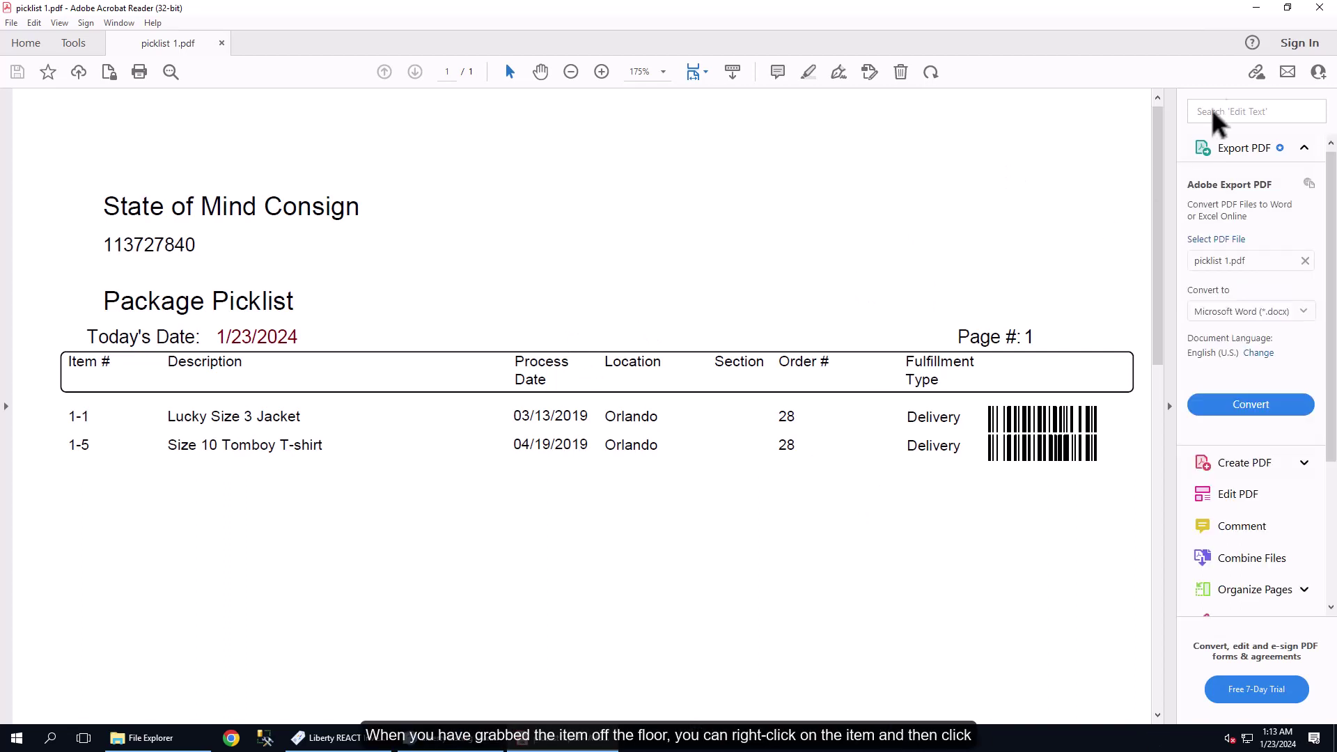
# - Close the PDF and mark order 28's item 1-1 as picked
pyautogui.click(1256, 9)
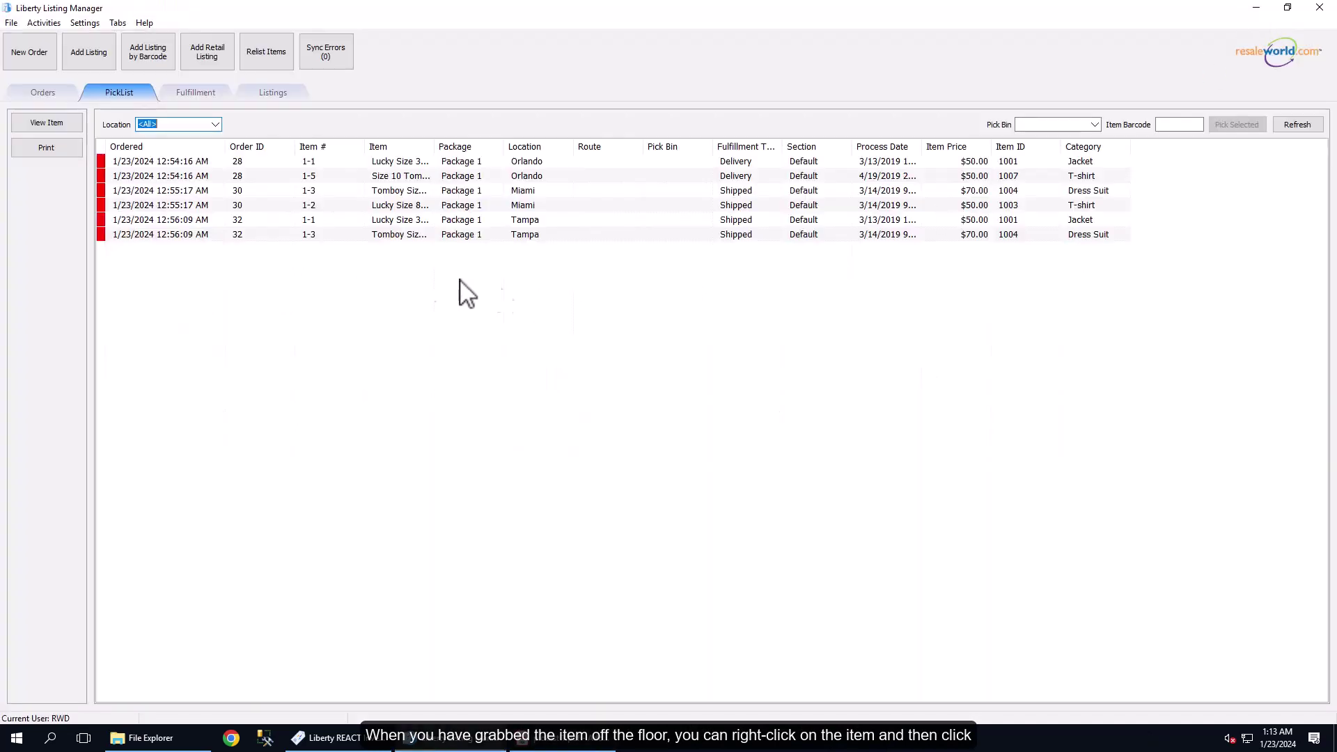
pyautogui.rightClick(200, 165)
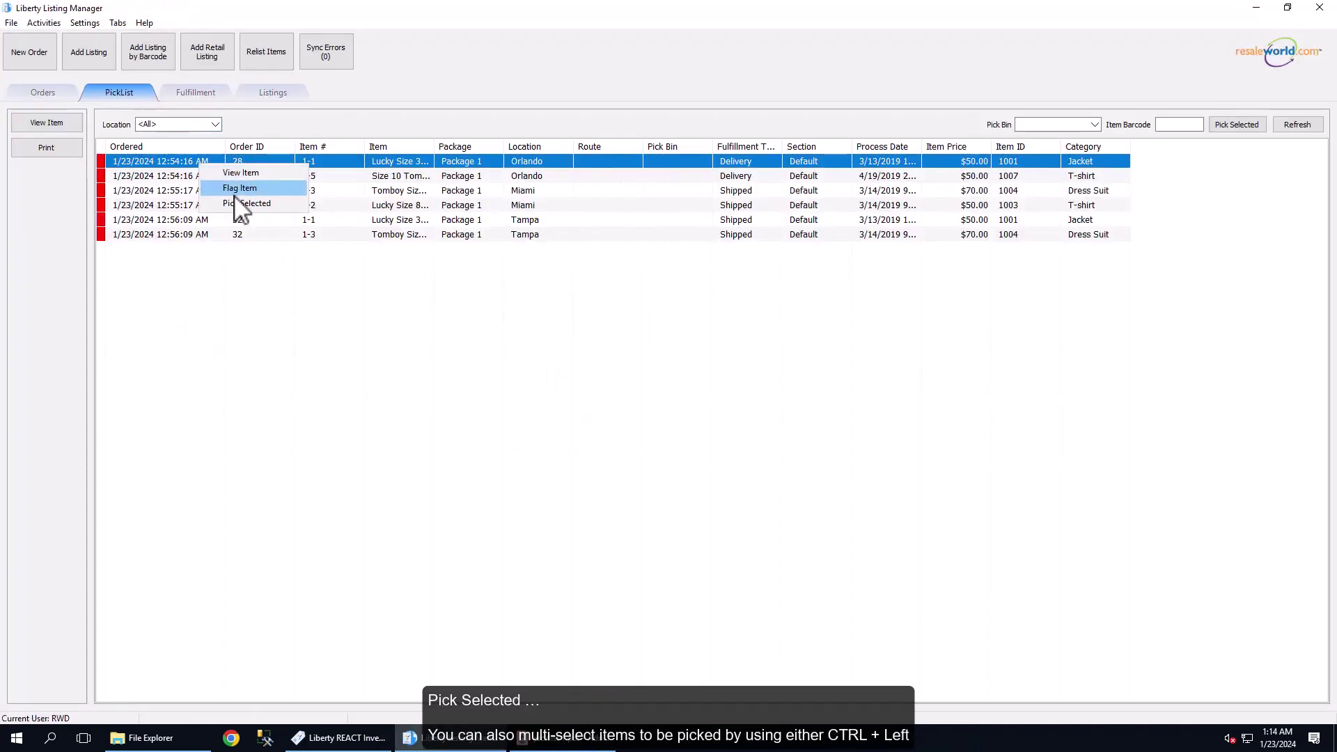
pyautogui.click(249, 203)
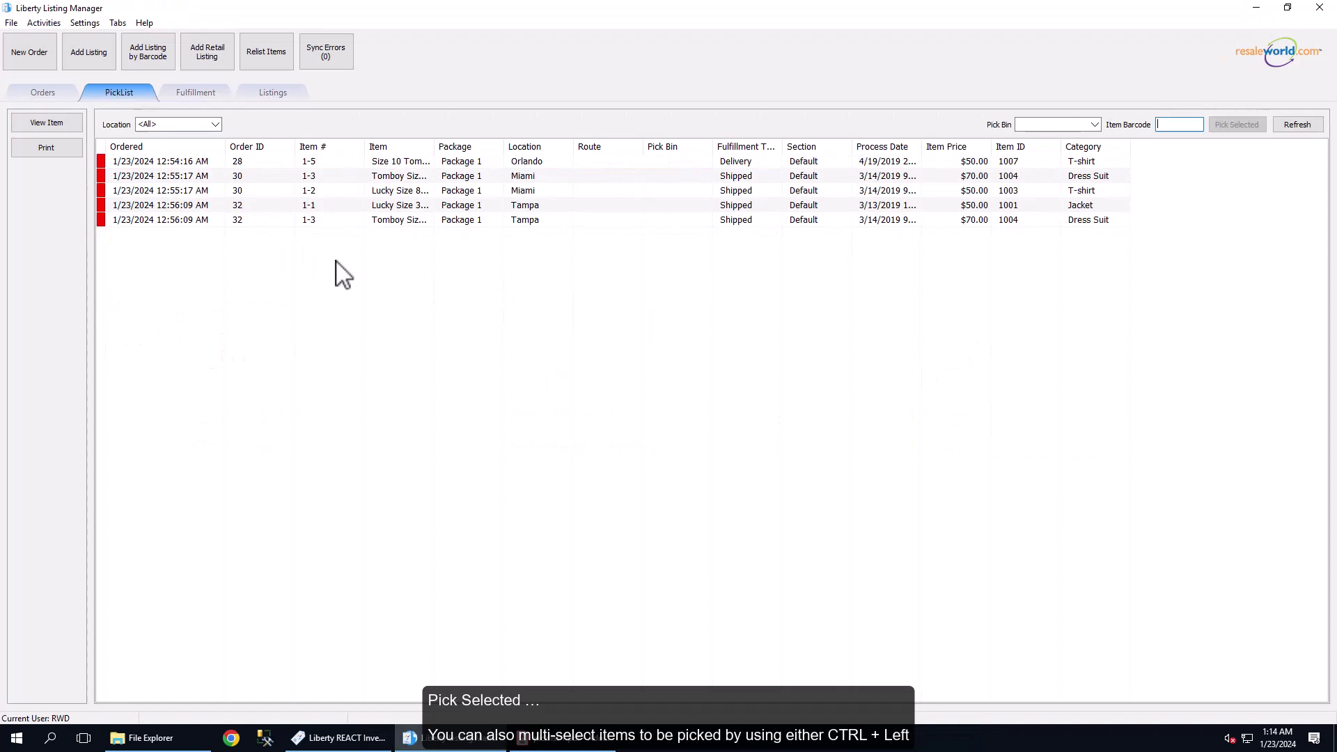
# - Multi-select the five remaining items and mark them picked, leaving order 32's item 1-3
pyautogui.click(241, 165)
pyautogui.keyDown('ctrl'); pyautogui.click(242, 177); pyautogui.keyUp('ctrl')
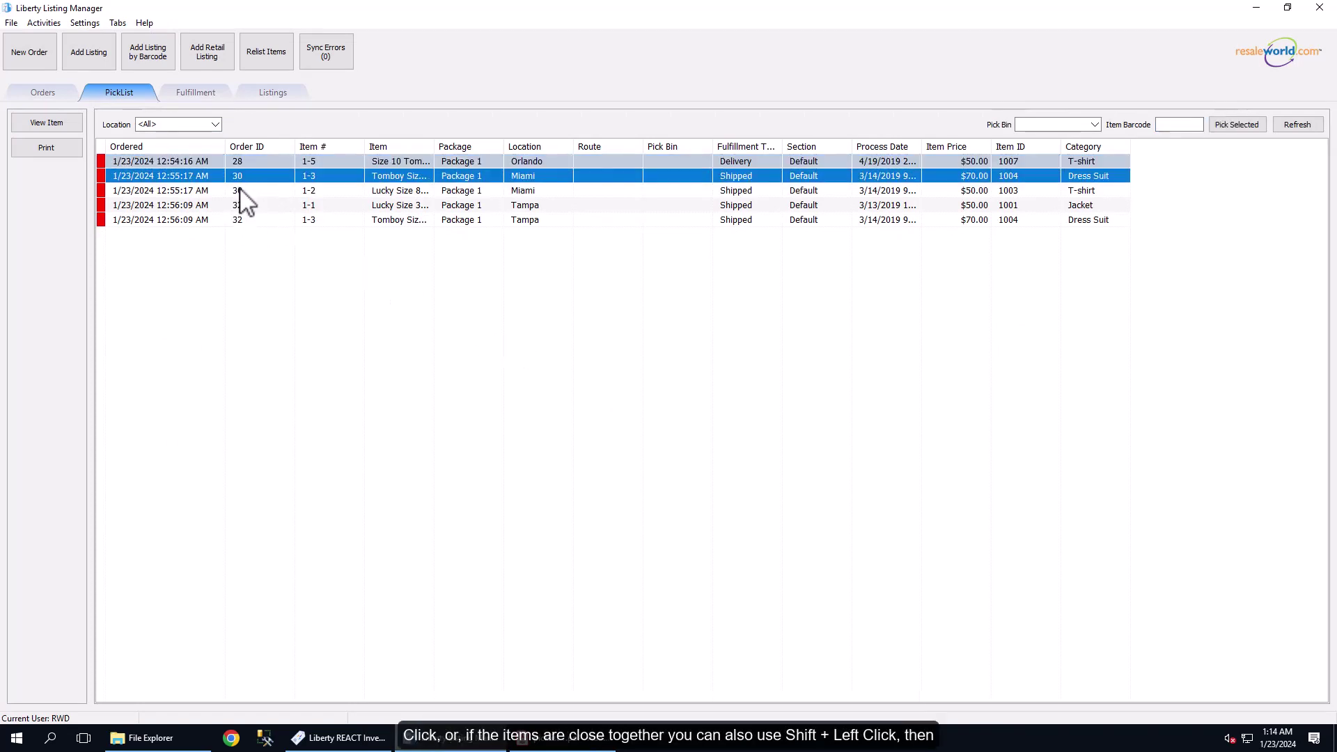
pyautogui.keyDown('ctrl'); pyautogui.click(242, 190); pyautogui.keyUp('ctrl')
pyautogui.click(237, 235)
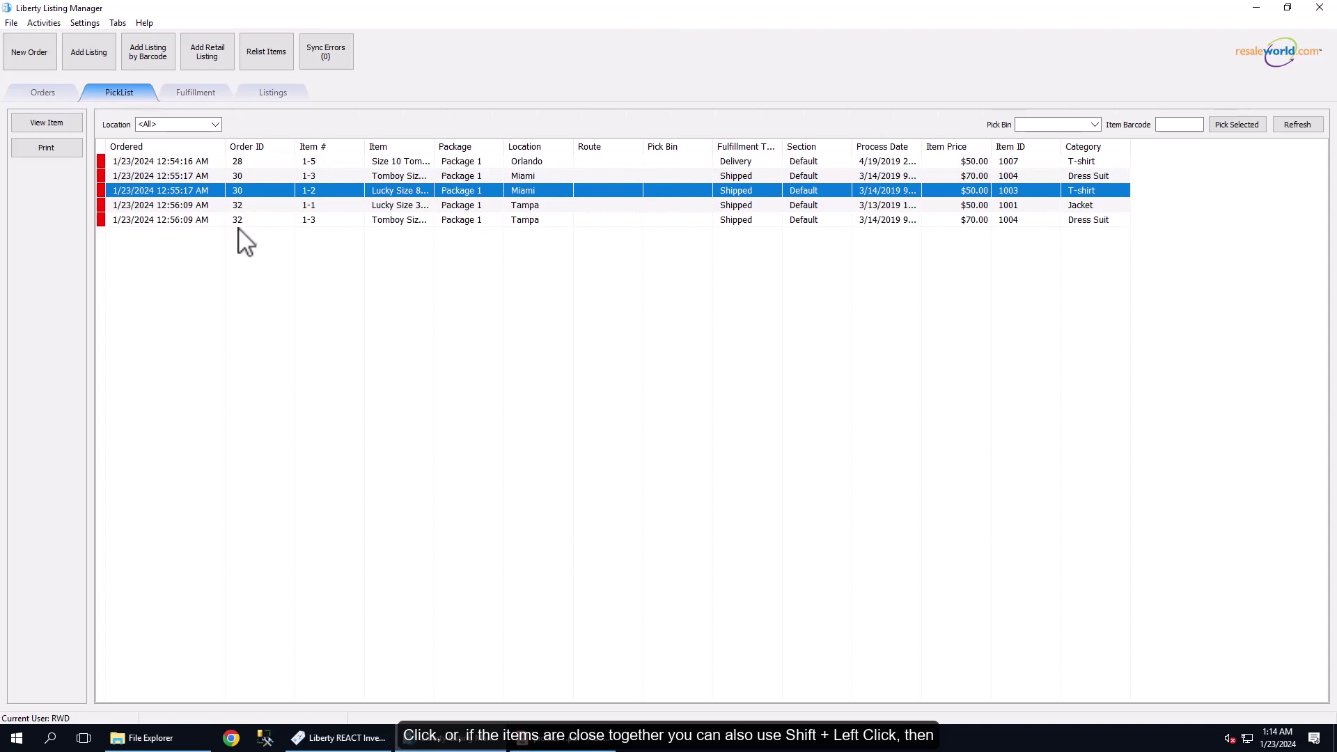
pyautogui.click(242, 161)
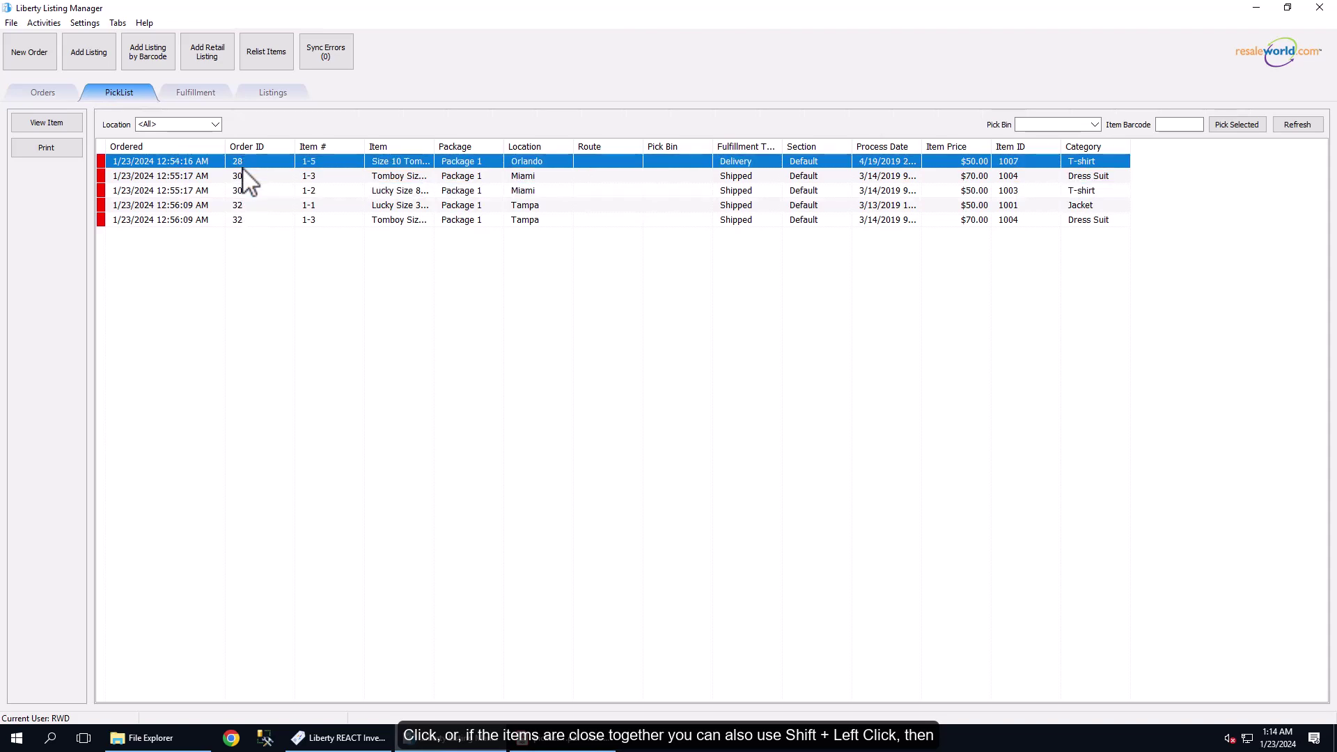
pyautogui.keyDown('shift'); pyautogui.click(250, 219); pyautogui.keyUp('shift')
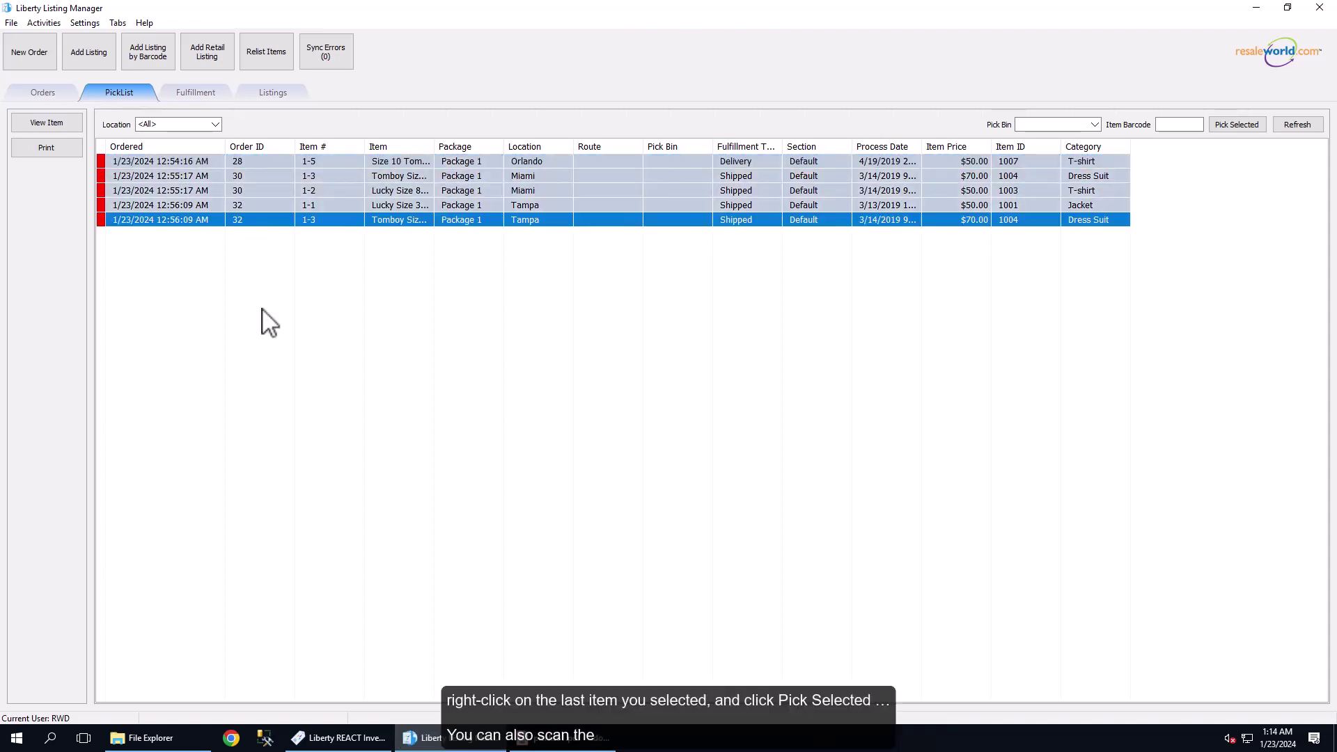
pyautogui.rightClick(266, 225)
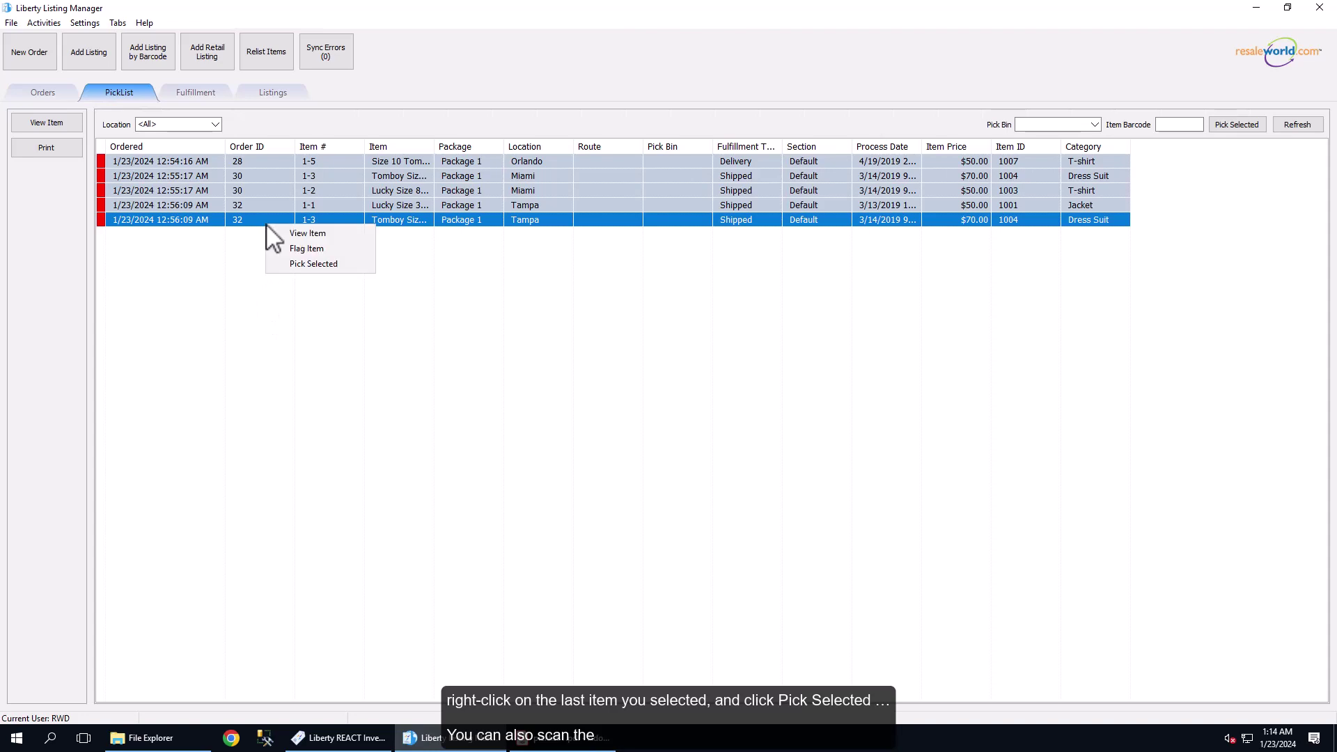
pyautogui.click(315, 264)
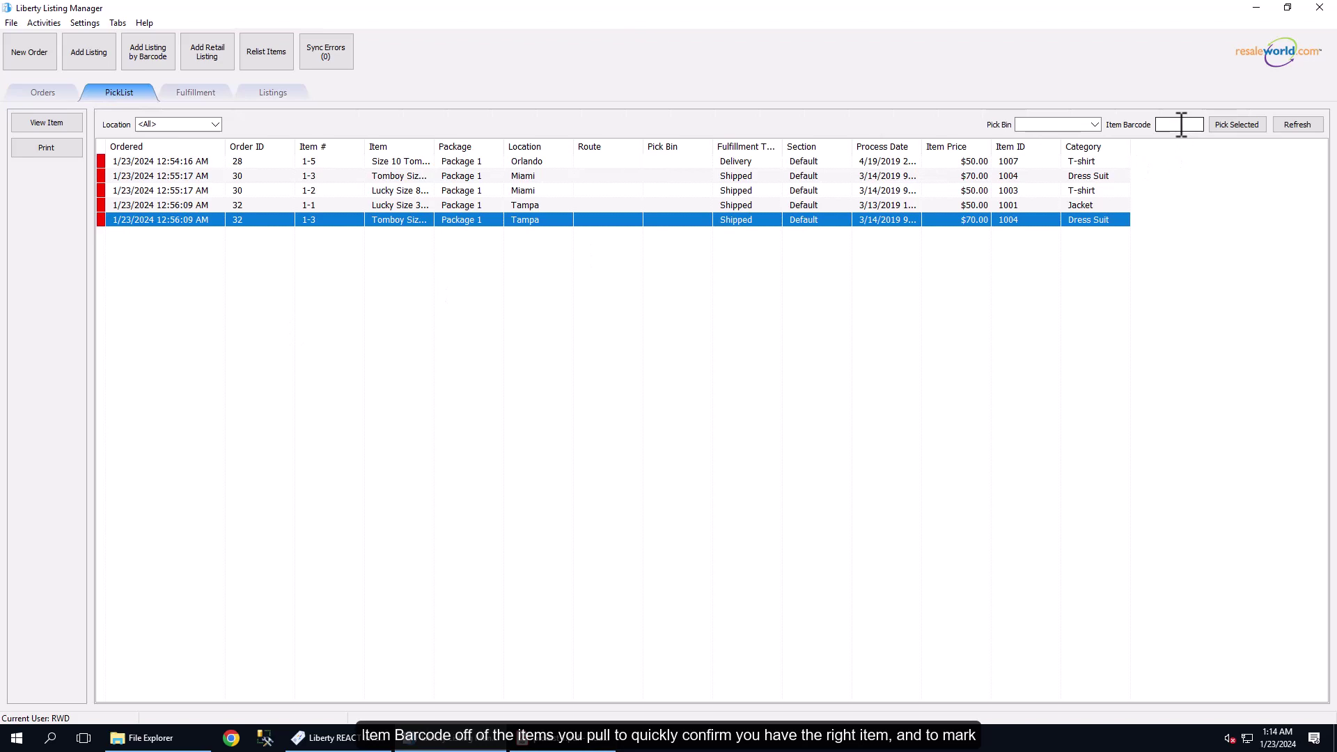
pyautogui.click(1181, 124)
# - Refresh the Orders tab and check orders 30 and 28 for Picked and Unsellable items, then return to PickList
pyautogui.click(61, 92)
pyautogui.click(1288, 125)
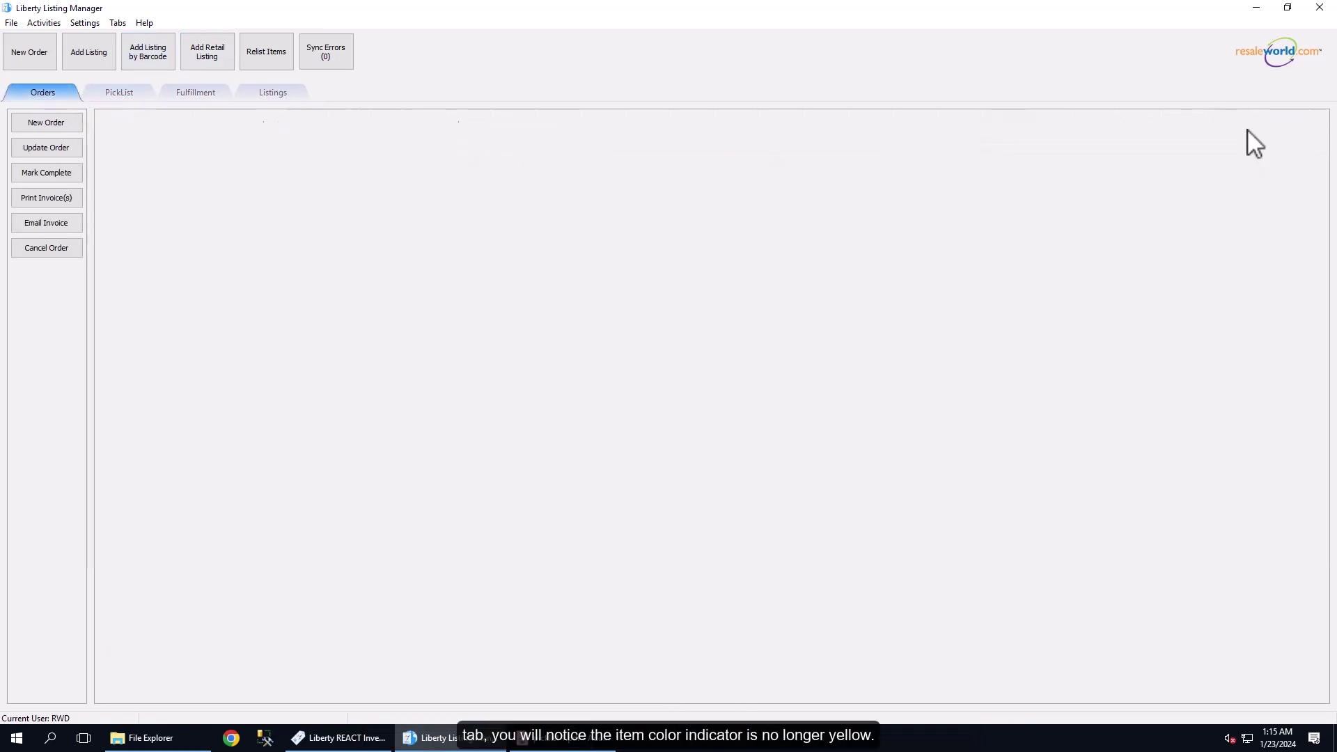
pyautogui.click(110, 197)
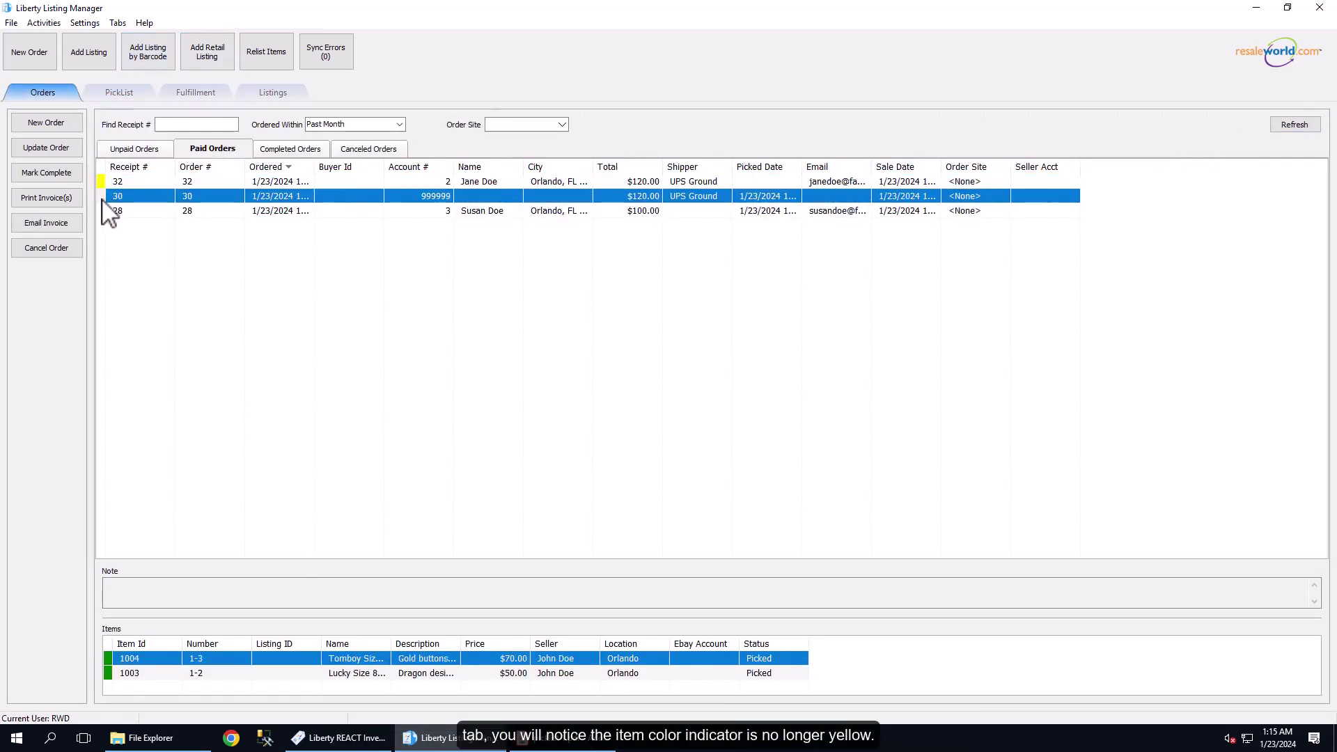
pyautogui.click(109, 212)
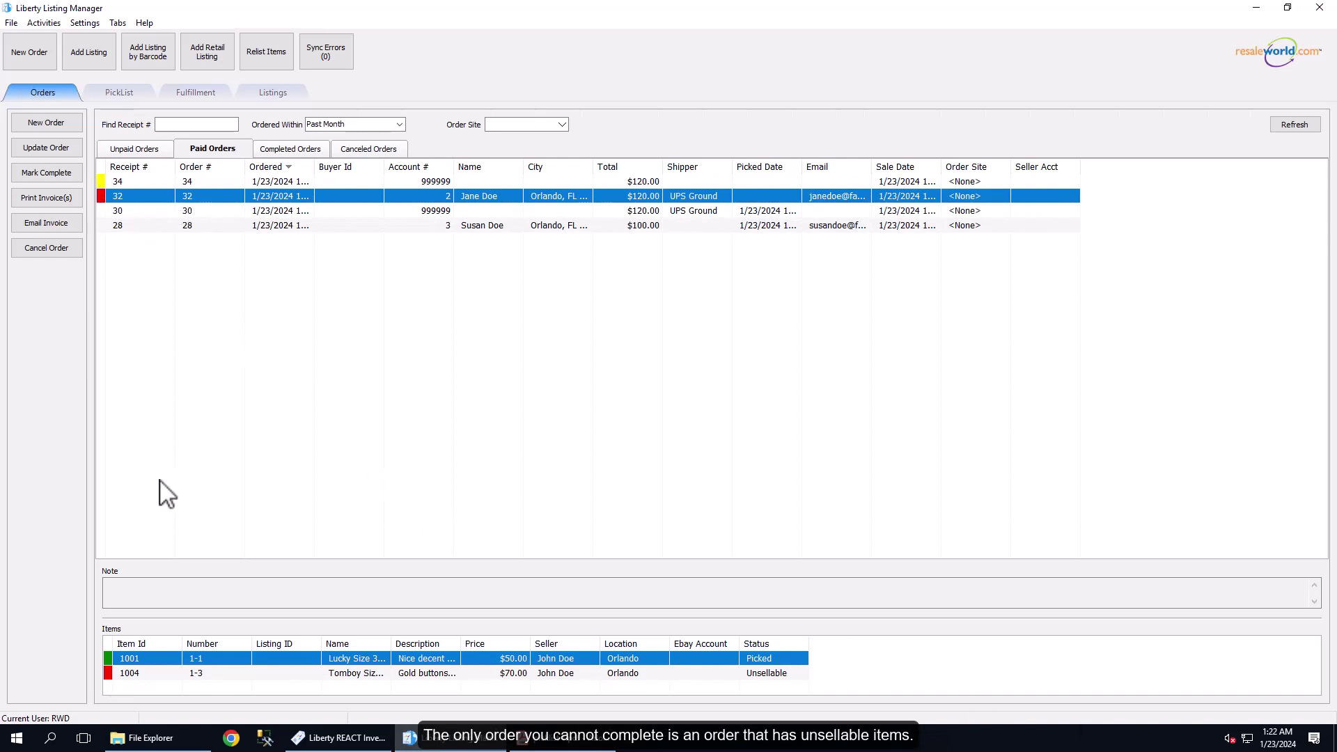
pyautogui.moveTo(109, 674)
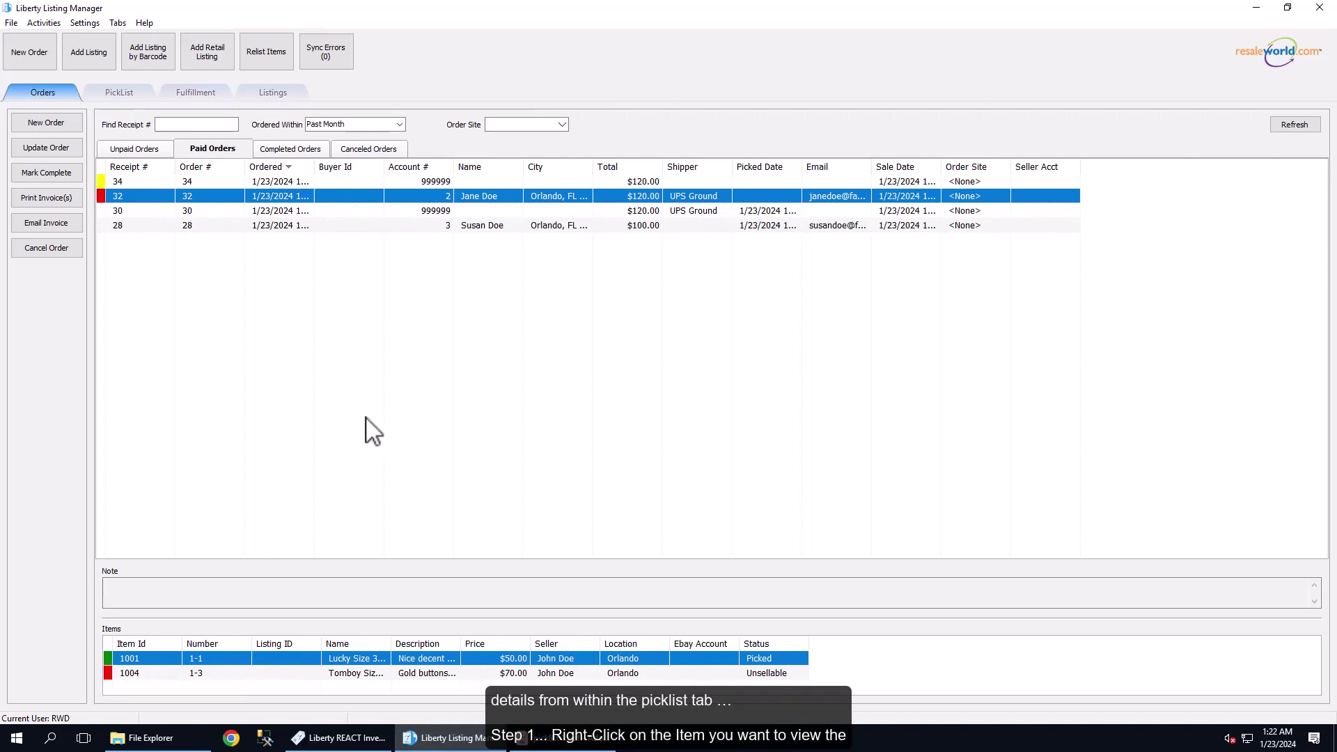
pyautogui.hotkey('ctrl', 'Tab')
pyautogui.click(1294, 125)
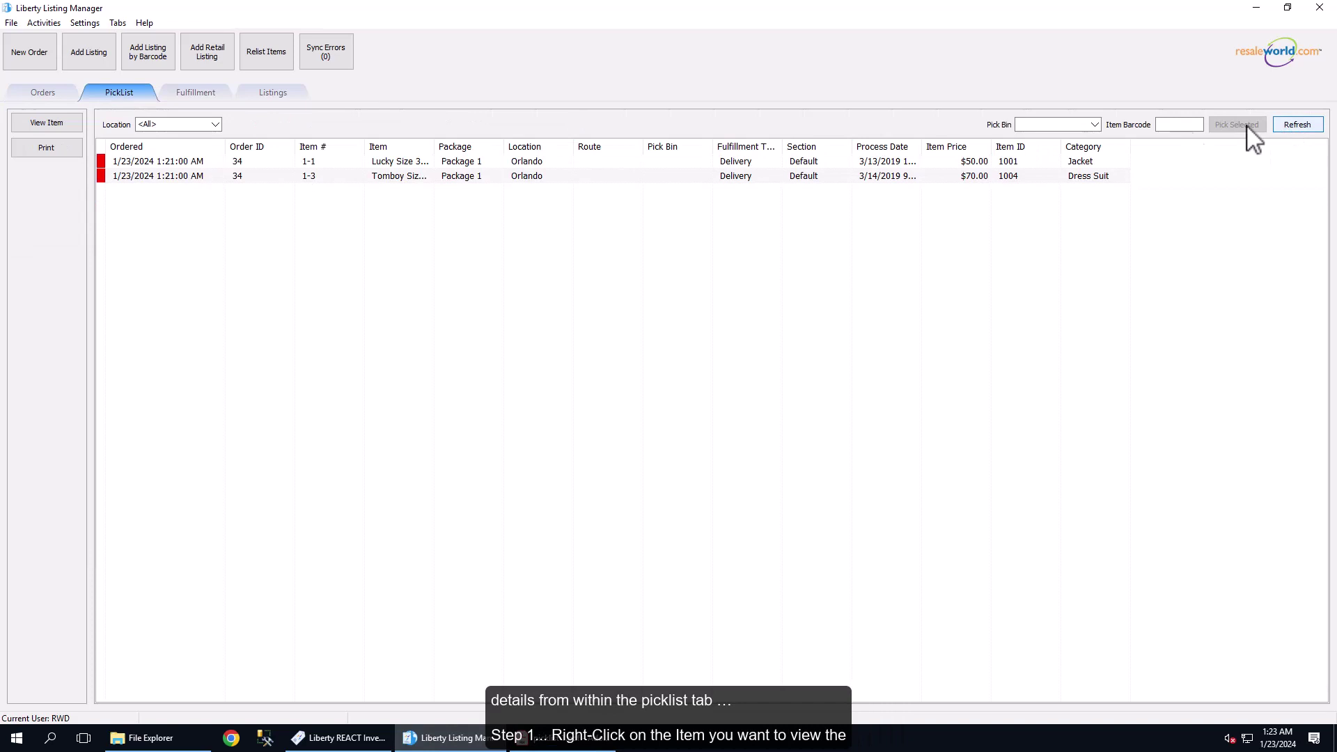
pyautogui.rightClick(172, 162)
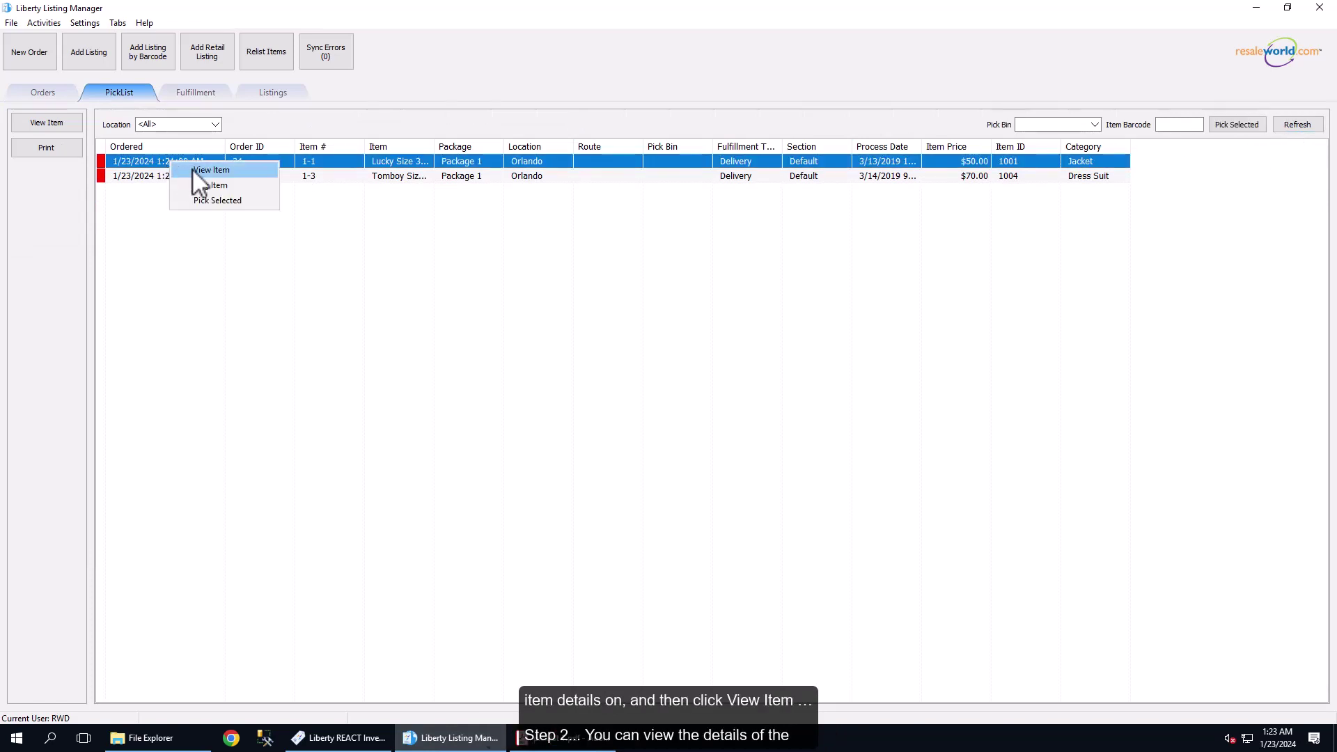
pyautogui.click(240, 170)
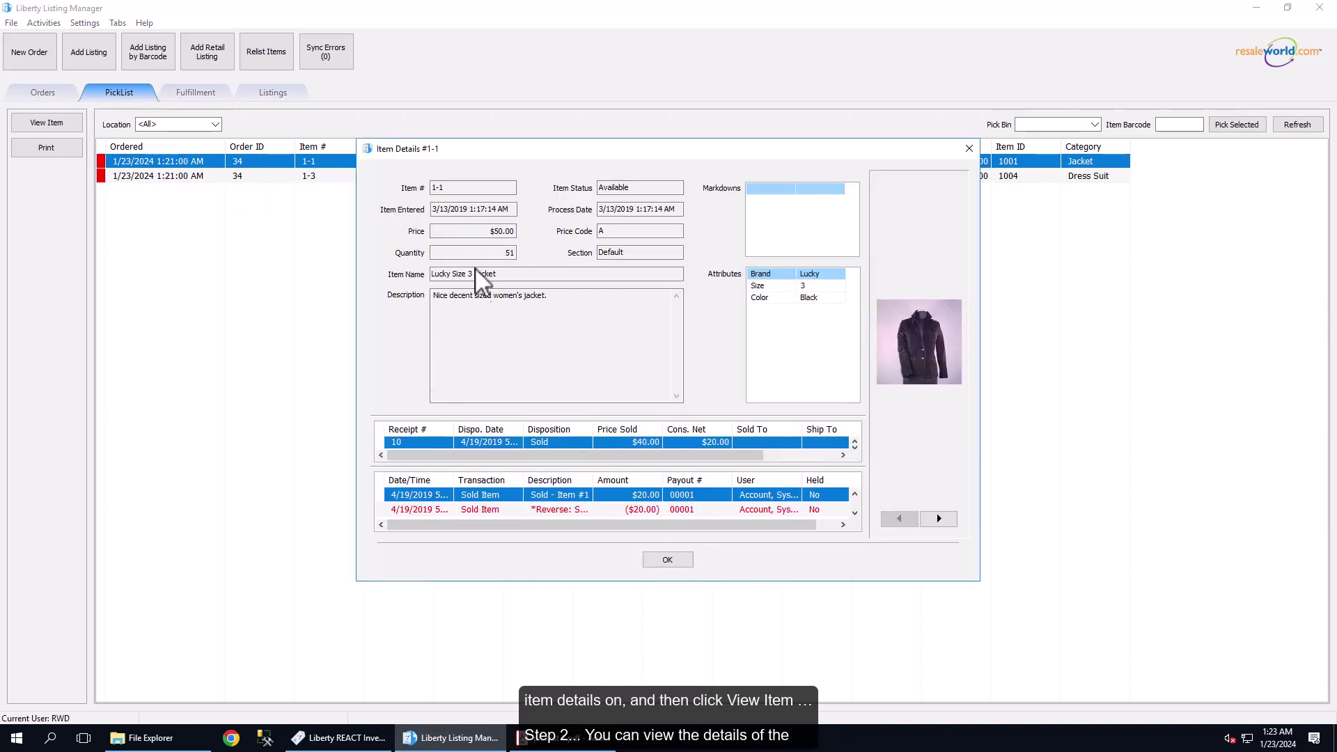
pyautogui.click(488, 232)
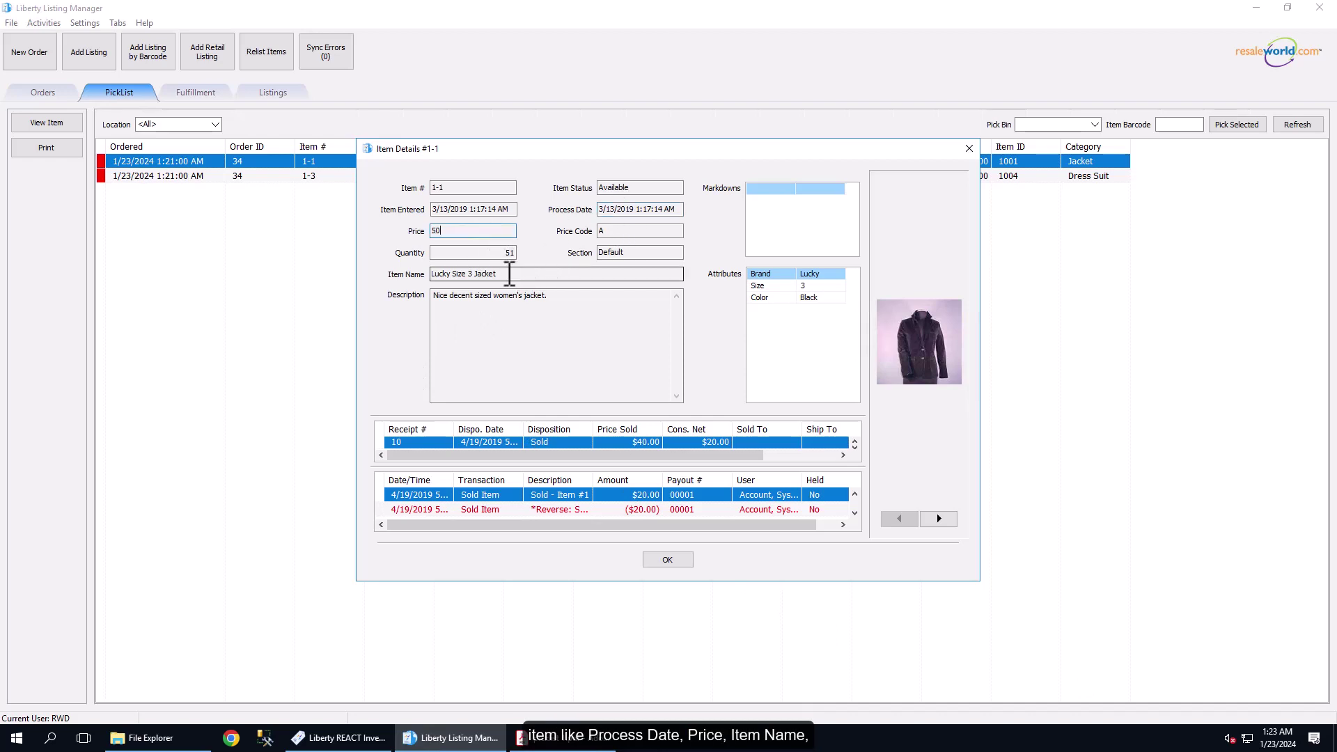
pyautogui.click(500, 303)
pyautogui.tripleClick(500, 304)
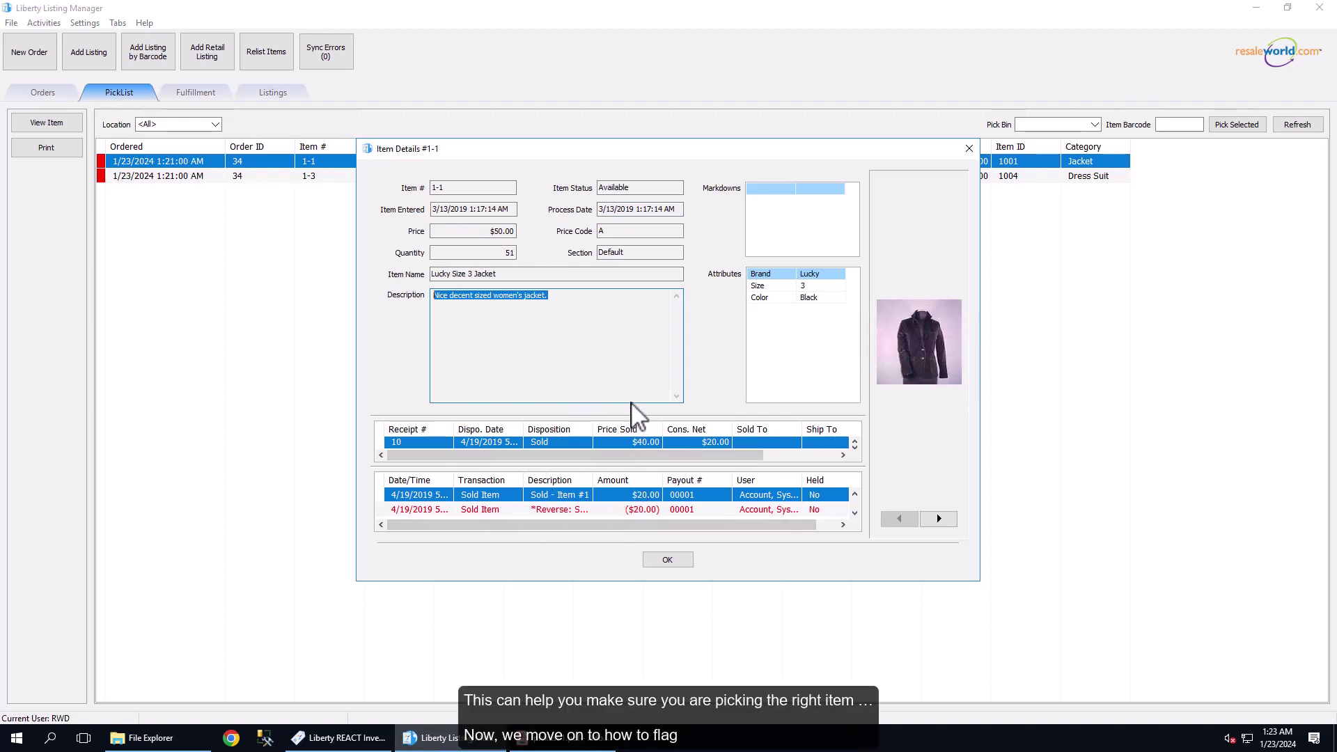
pyautogui.click(666, 560)
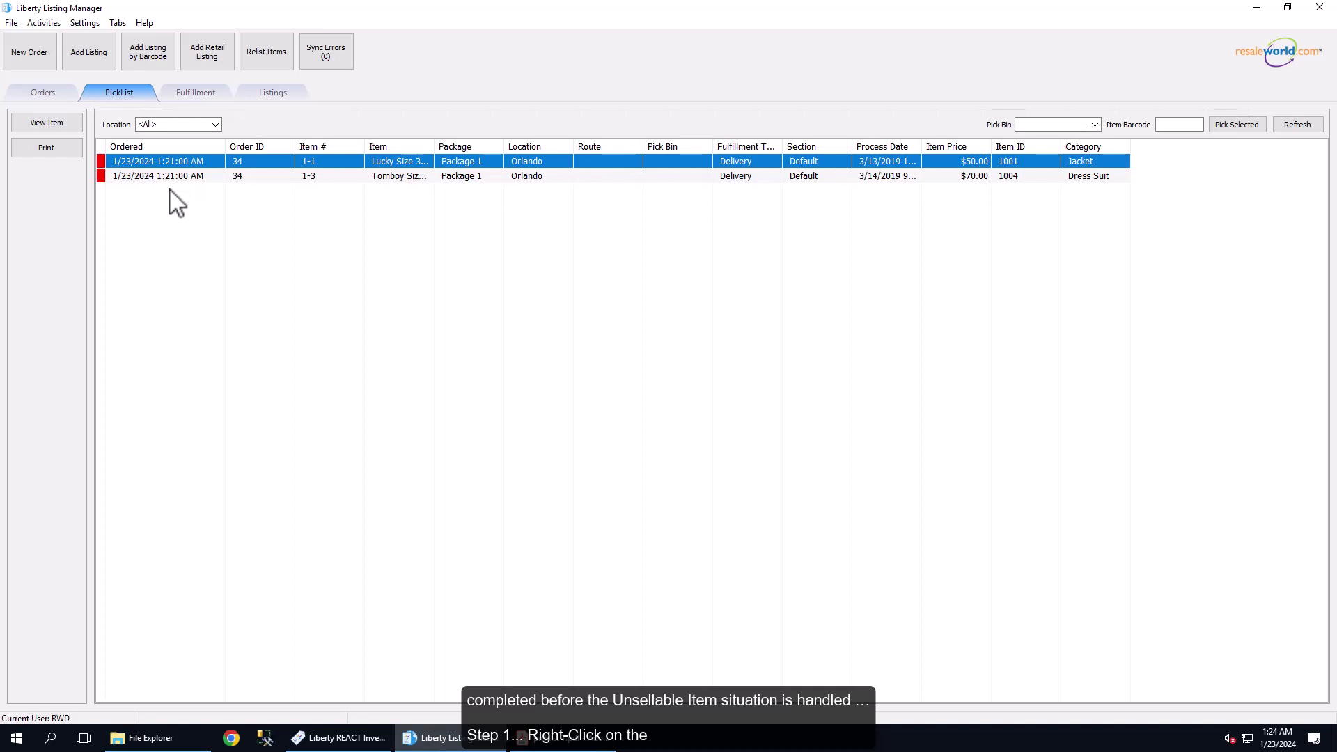
# - Flag the Lucky Size 3 Jacket item 1-1 as missing and confirm the warning
pyautogui.rightClick(248, 165)
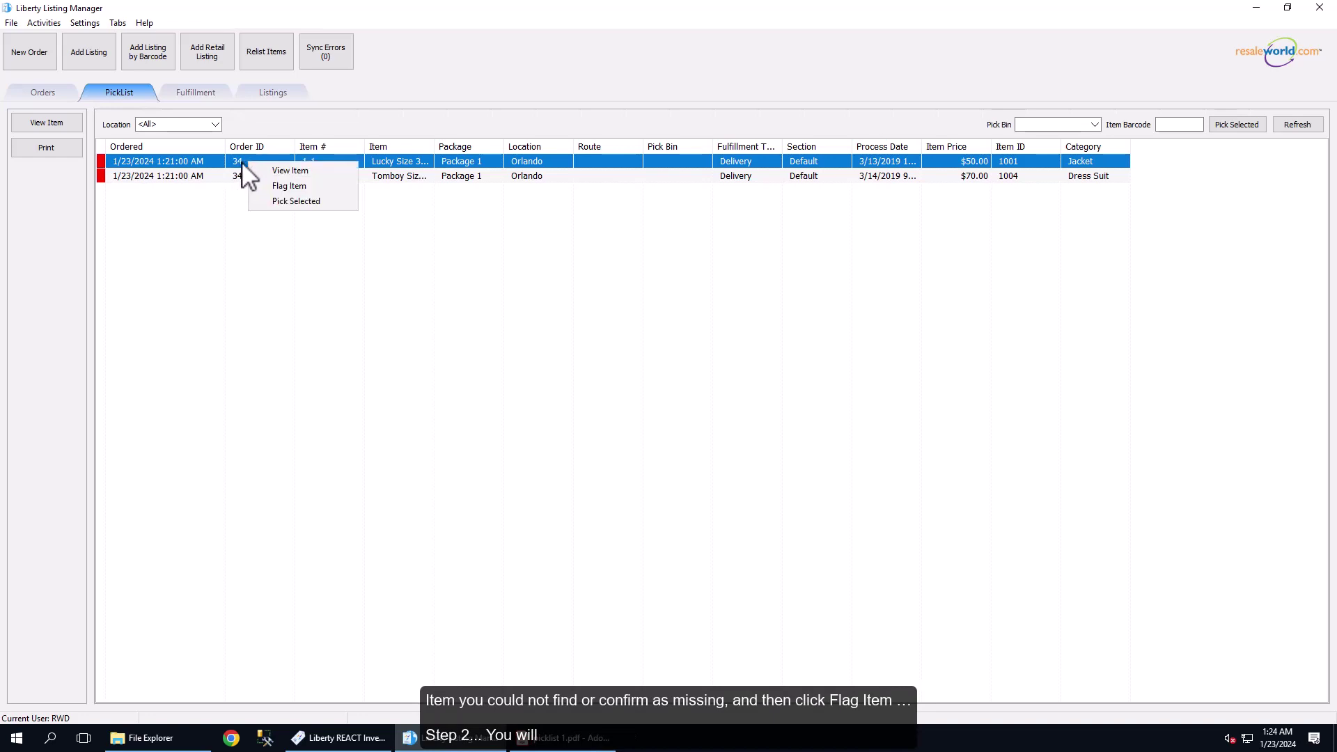
pyautogui.click(313, 187)
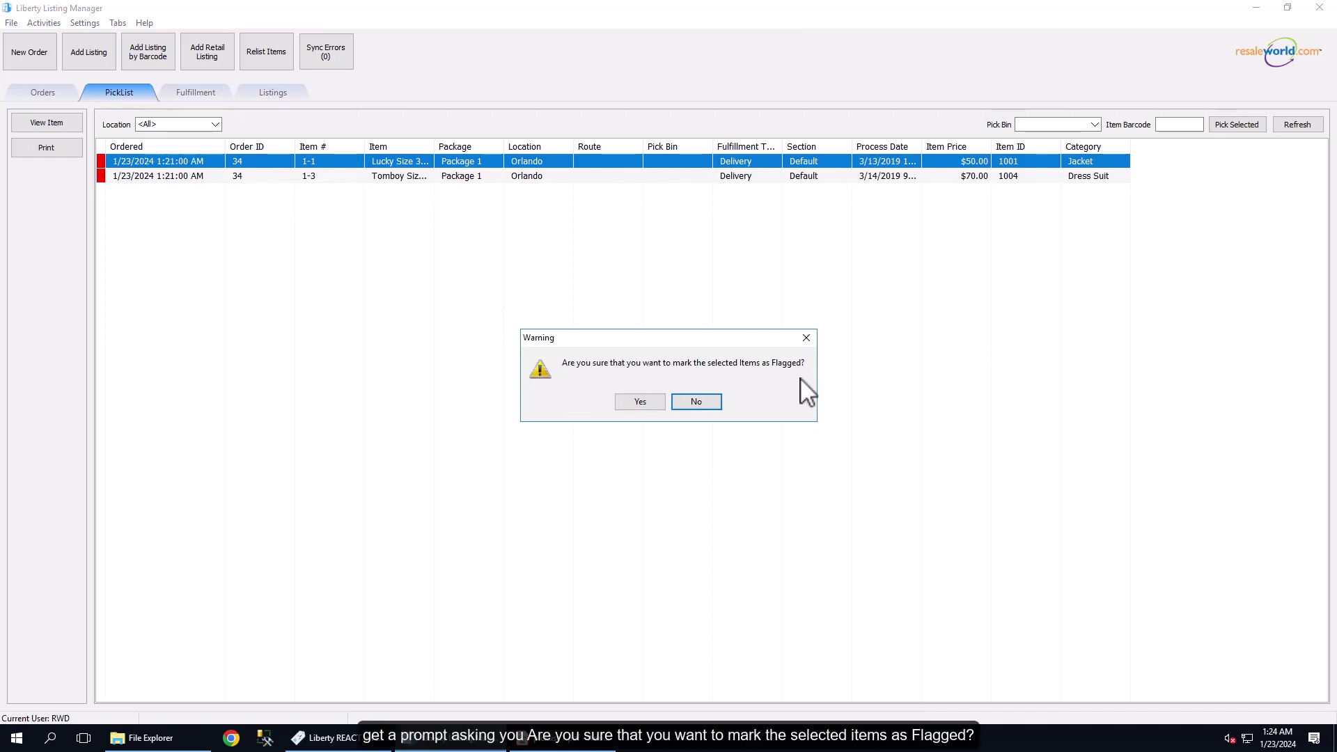
pyautogui.click(657, 403)
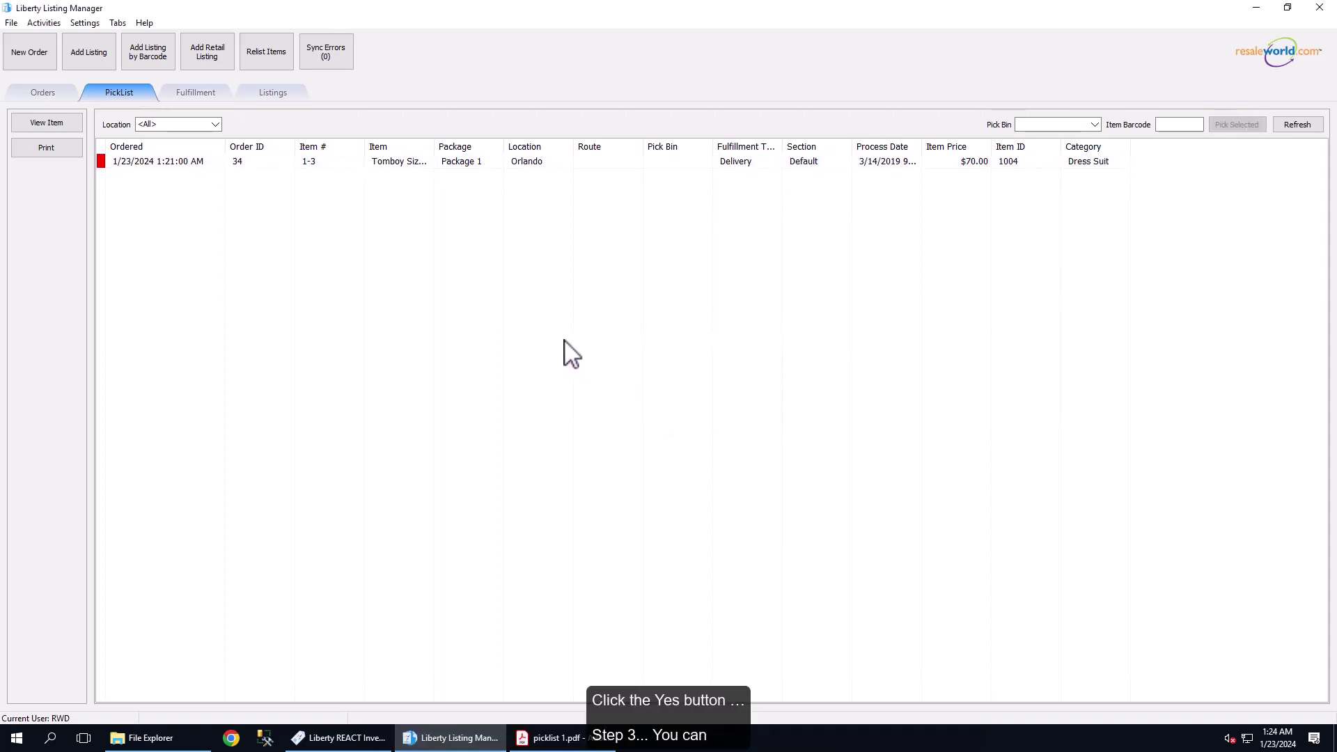
pyautogui.click(47, 93)
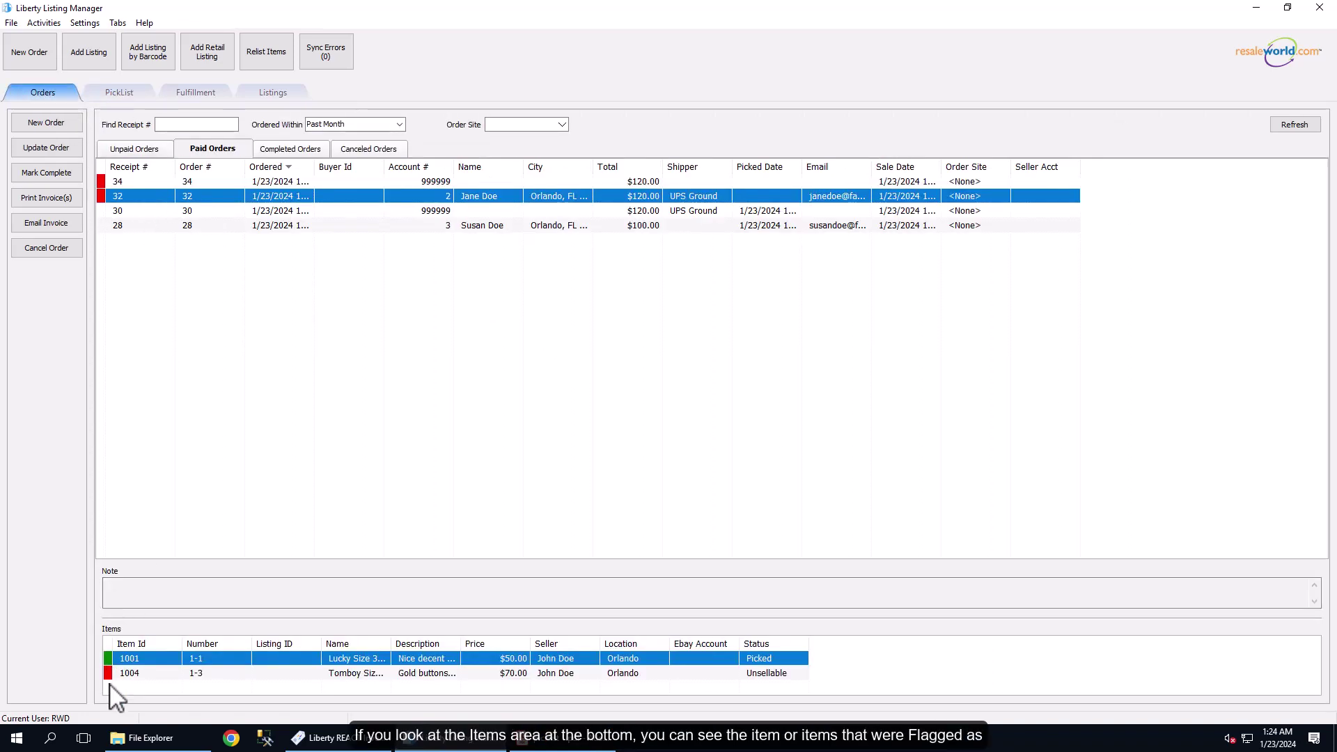
pyautogui.moveTo(110, 676)
pyautogui.click(112, 673)
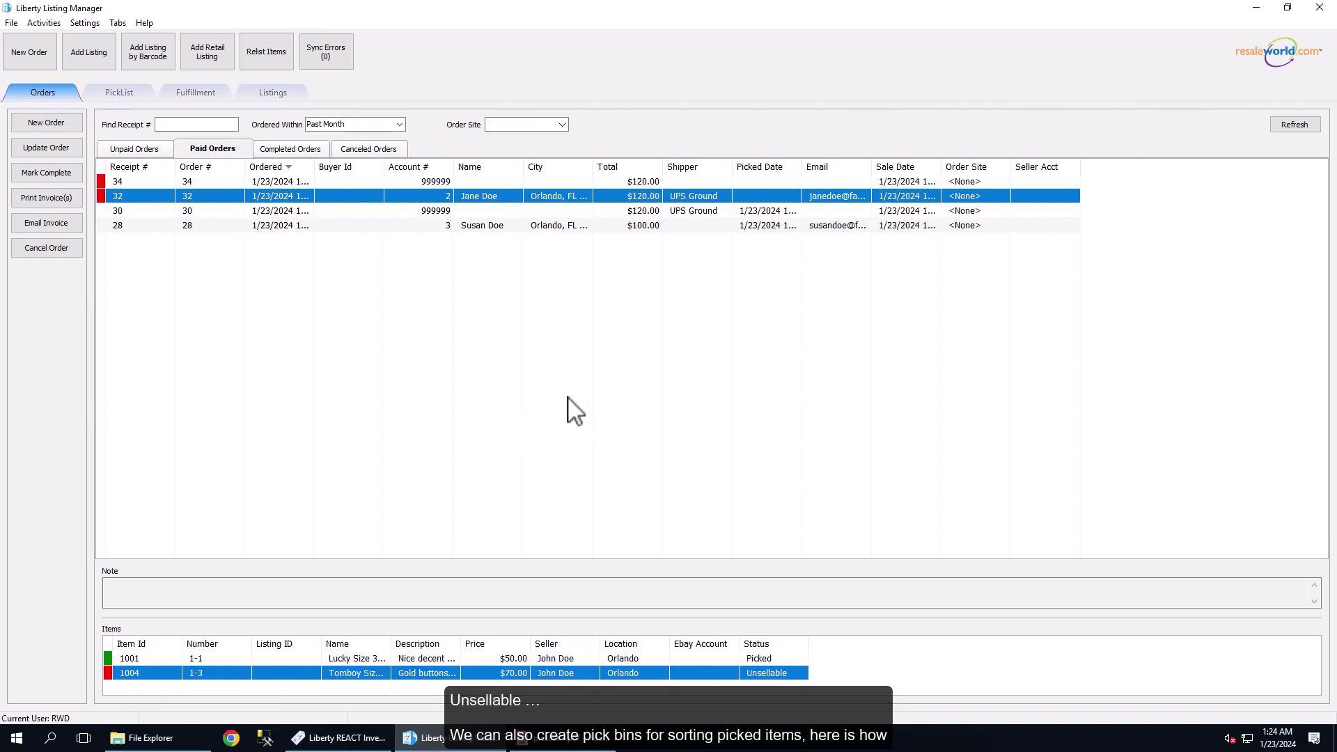
pyautogui.click(131, 101)
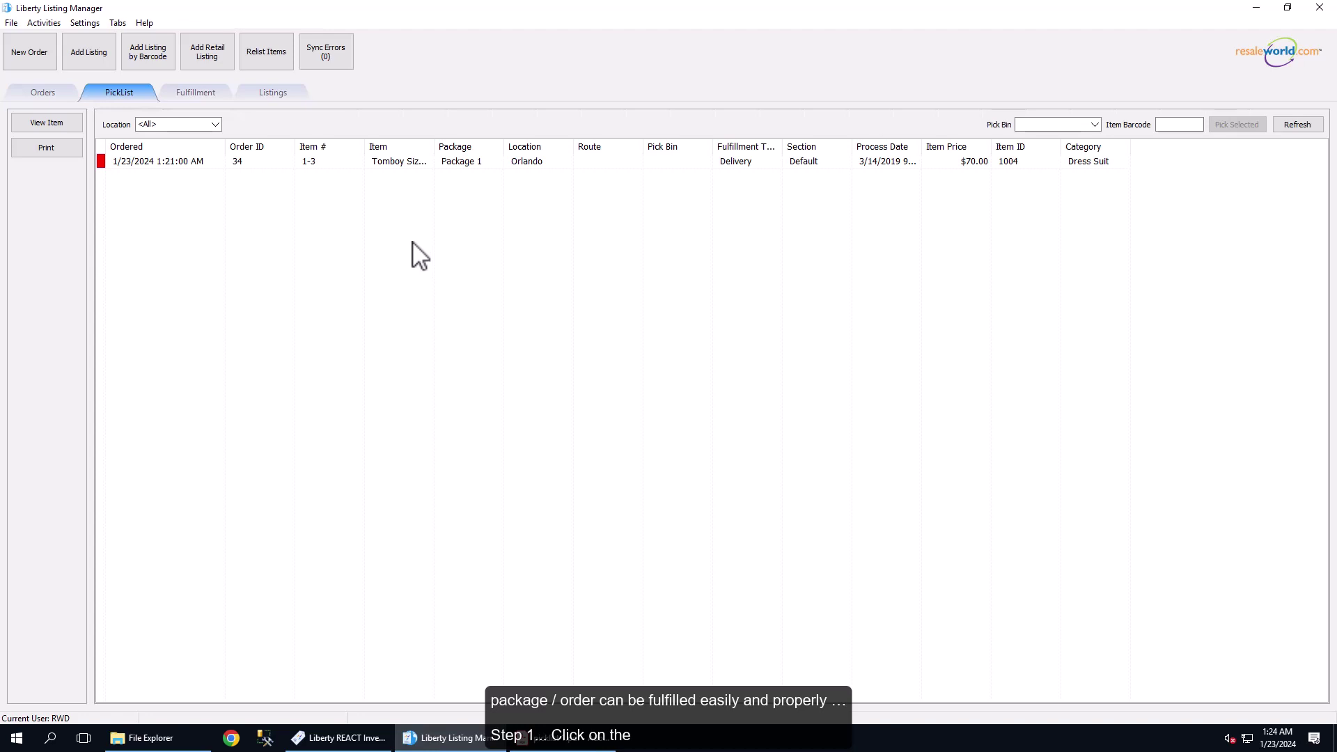
# - Create an Orlando pick bin named 'Green Bin' through Settings > Maintain Pick Bins
pyautogui.click(85, 23)
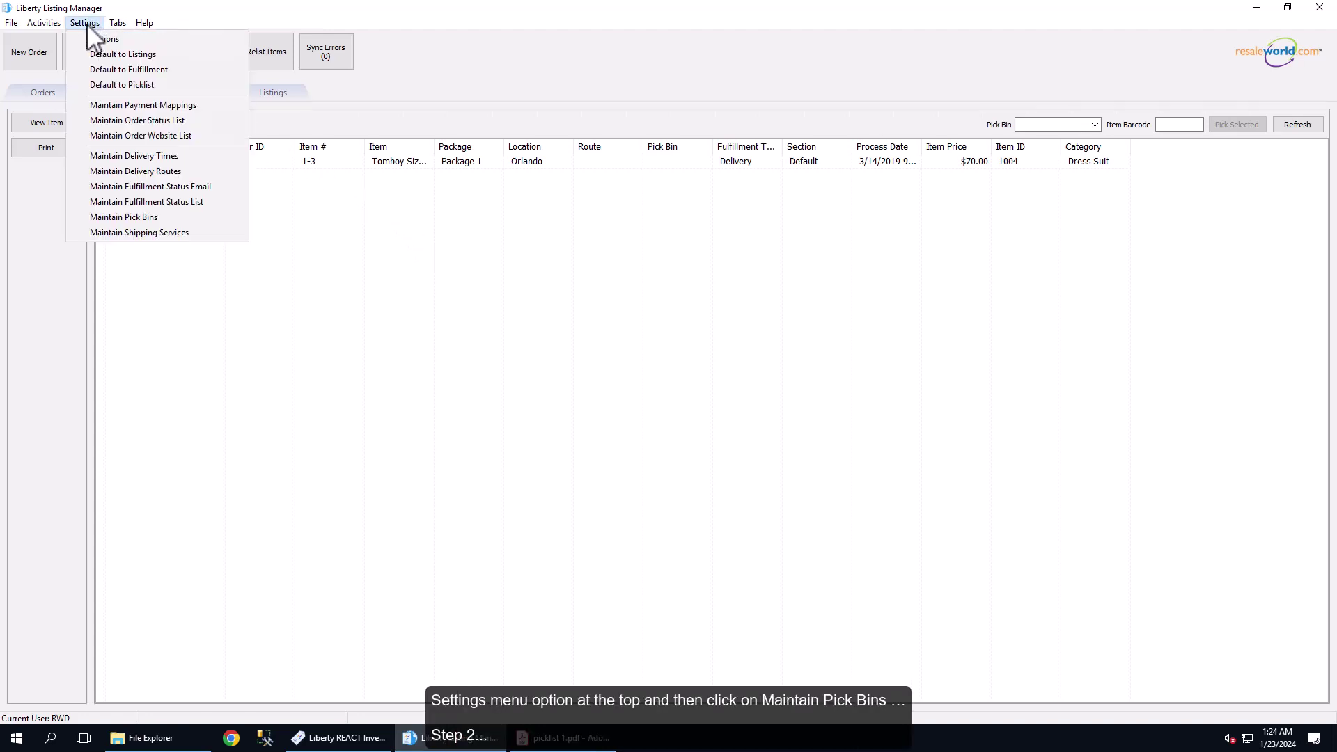
pyautogui.click(186, 217)
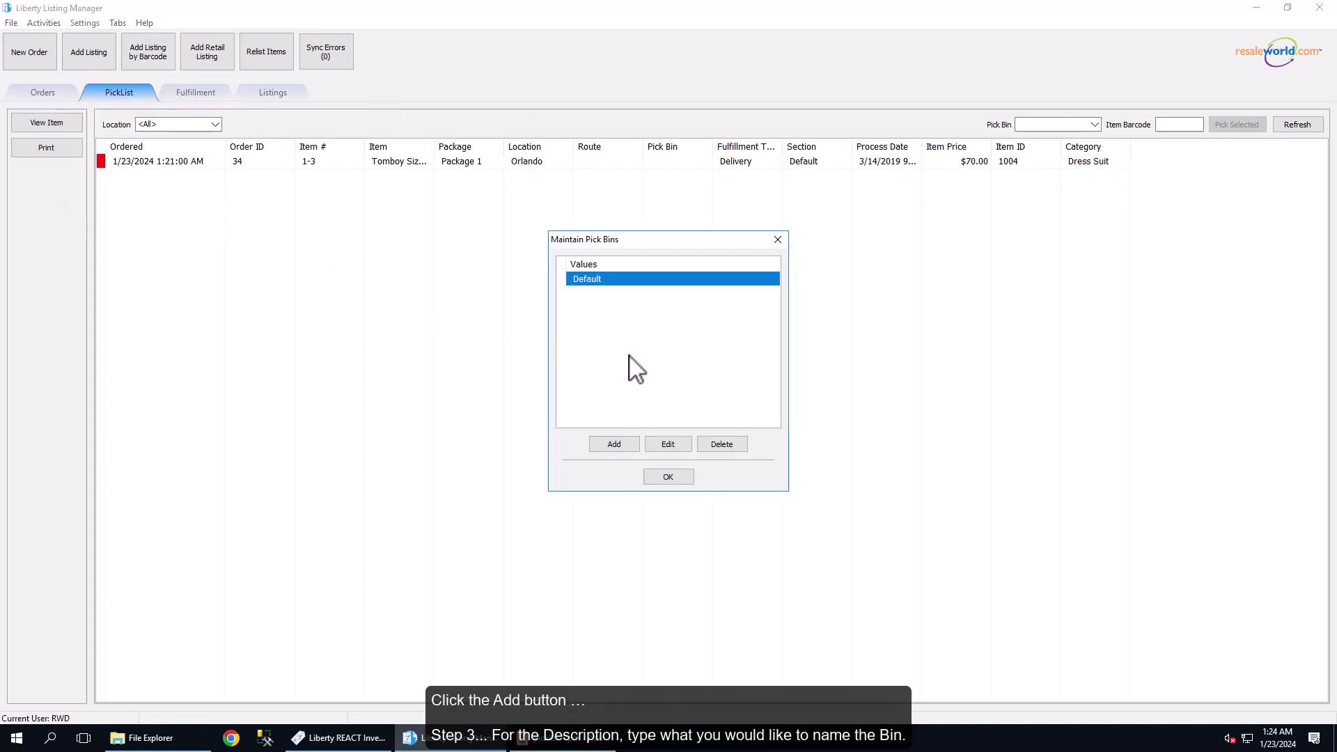
pyautogui.click(617, 442)
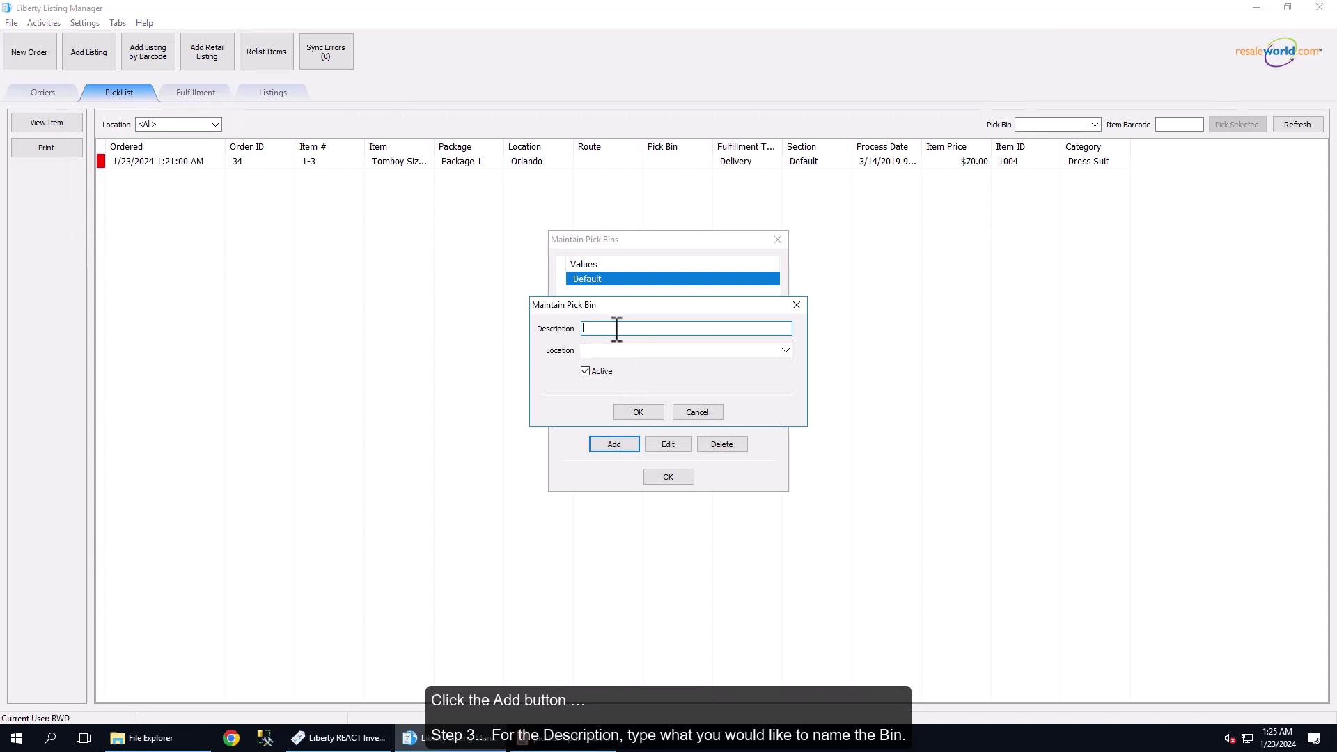
pyautogui.write('Green Bin')
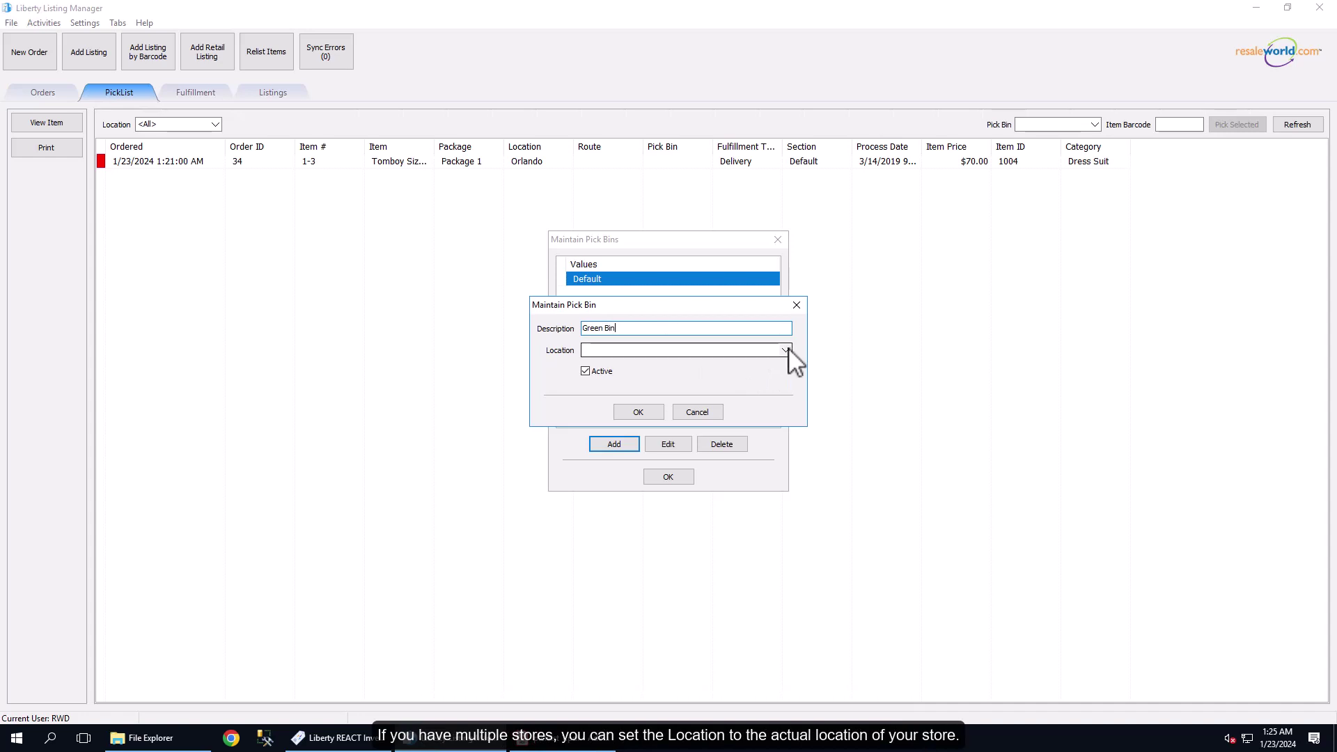
pyautogui.click(785, 350)
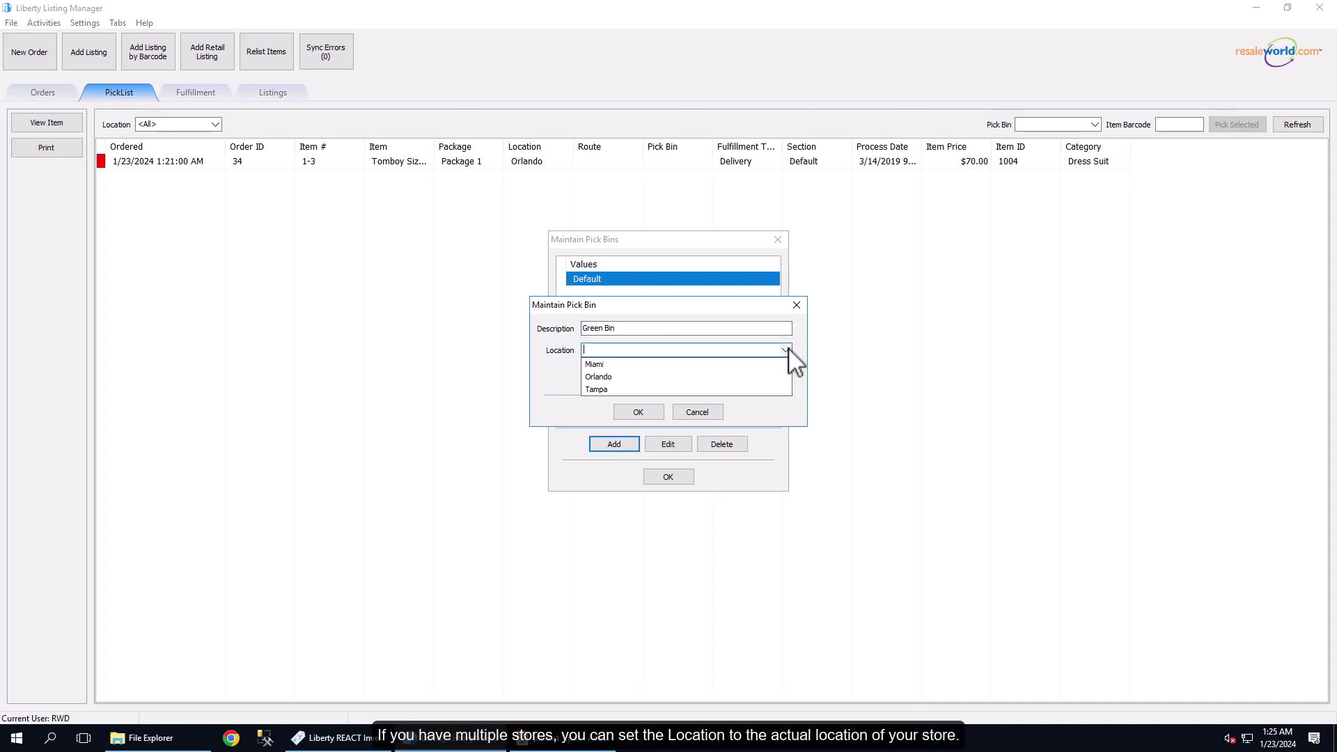
pyautogui.click(611, 377)
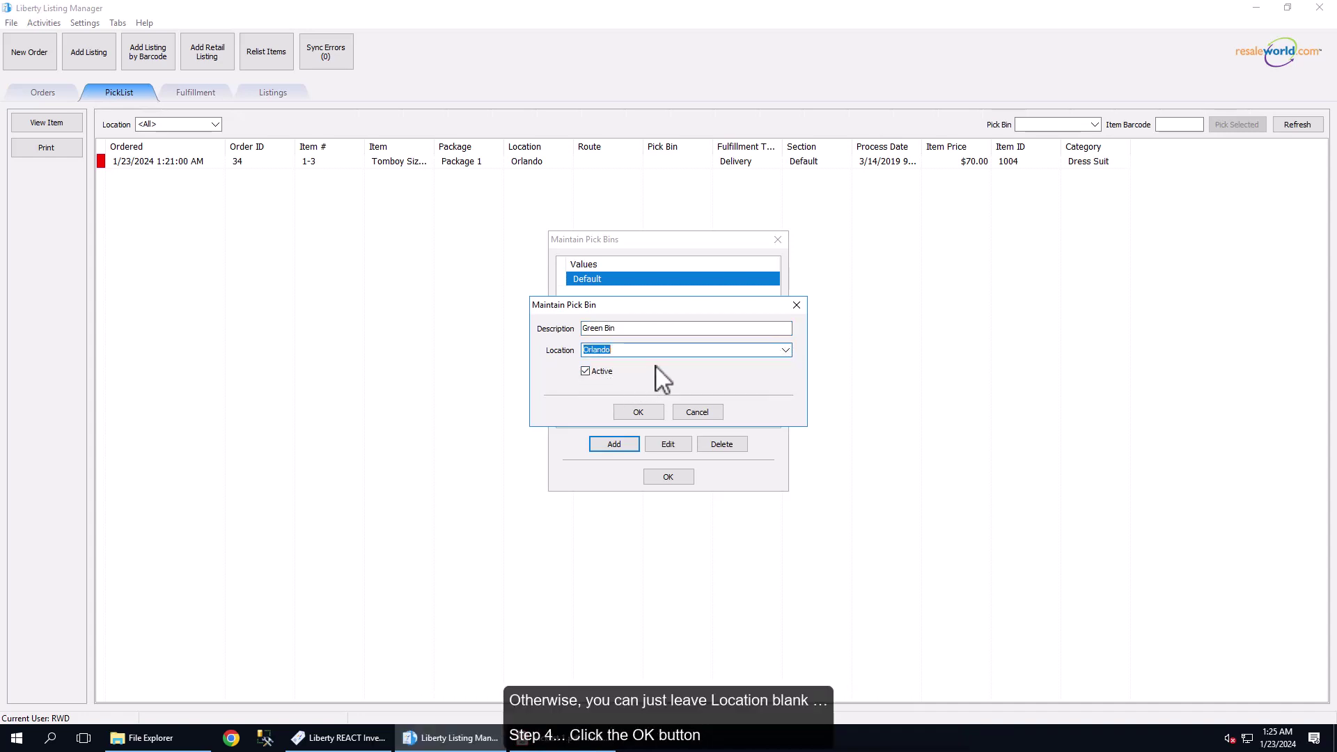
pyautogui.click(638, 414)
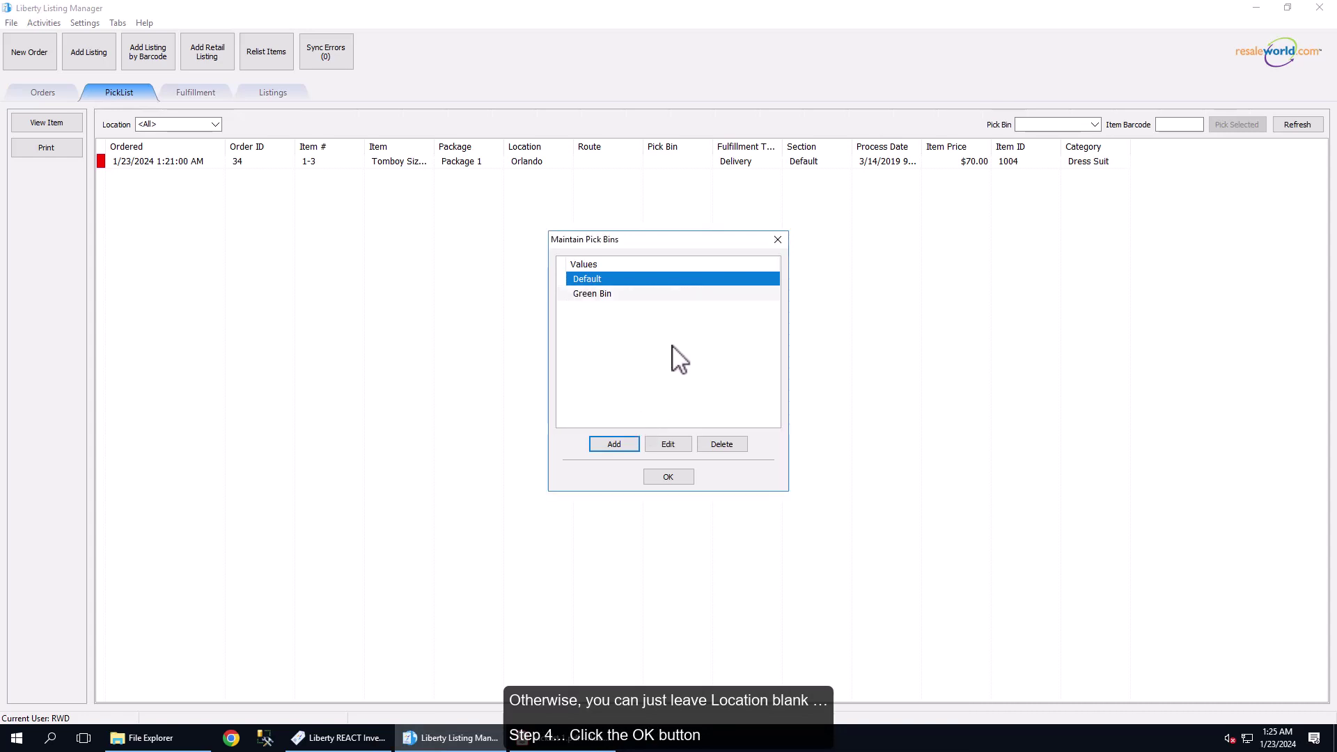
pyautogui.click(668, 479)
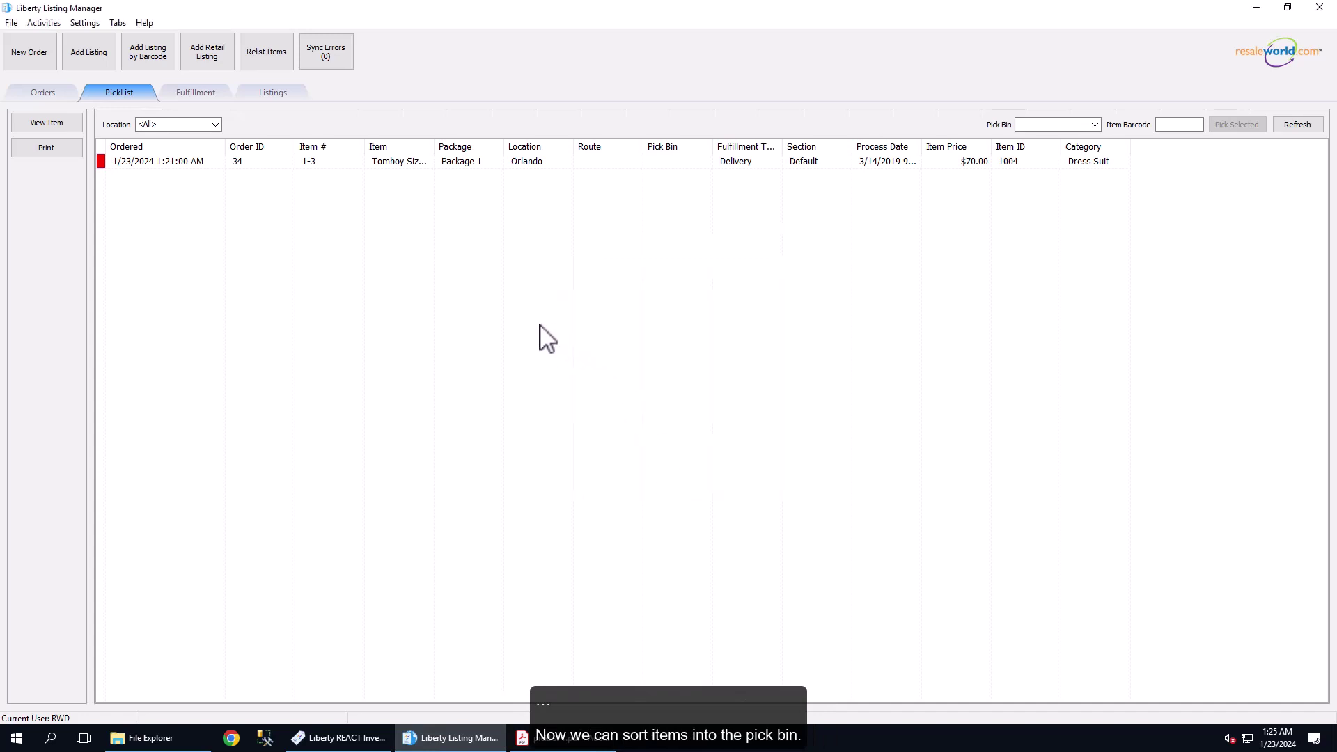
# - Pick the Dress Suit item 1-3 into Green Bin
pyautogui.click(234, 161)
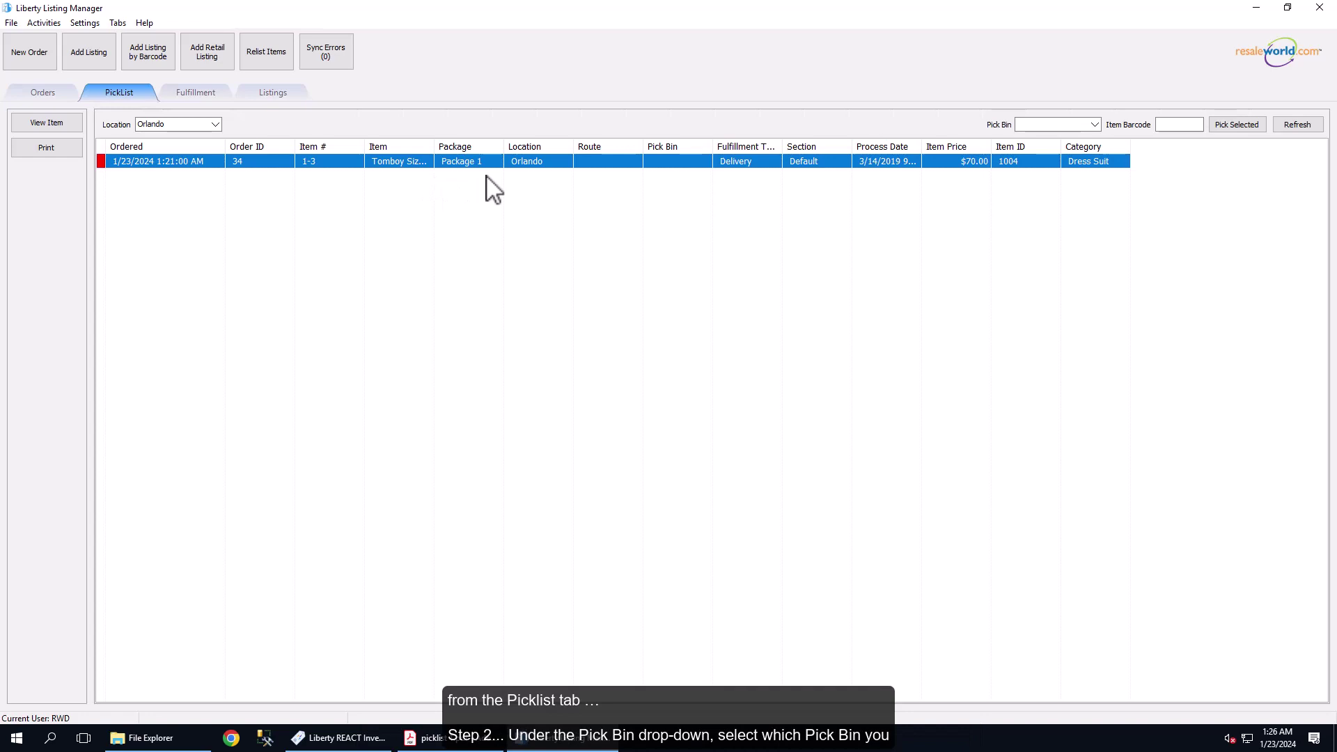
pyautogui.click(1096, 126)
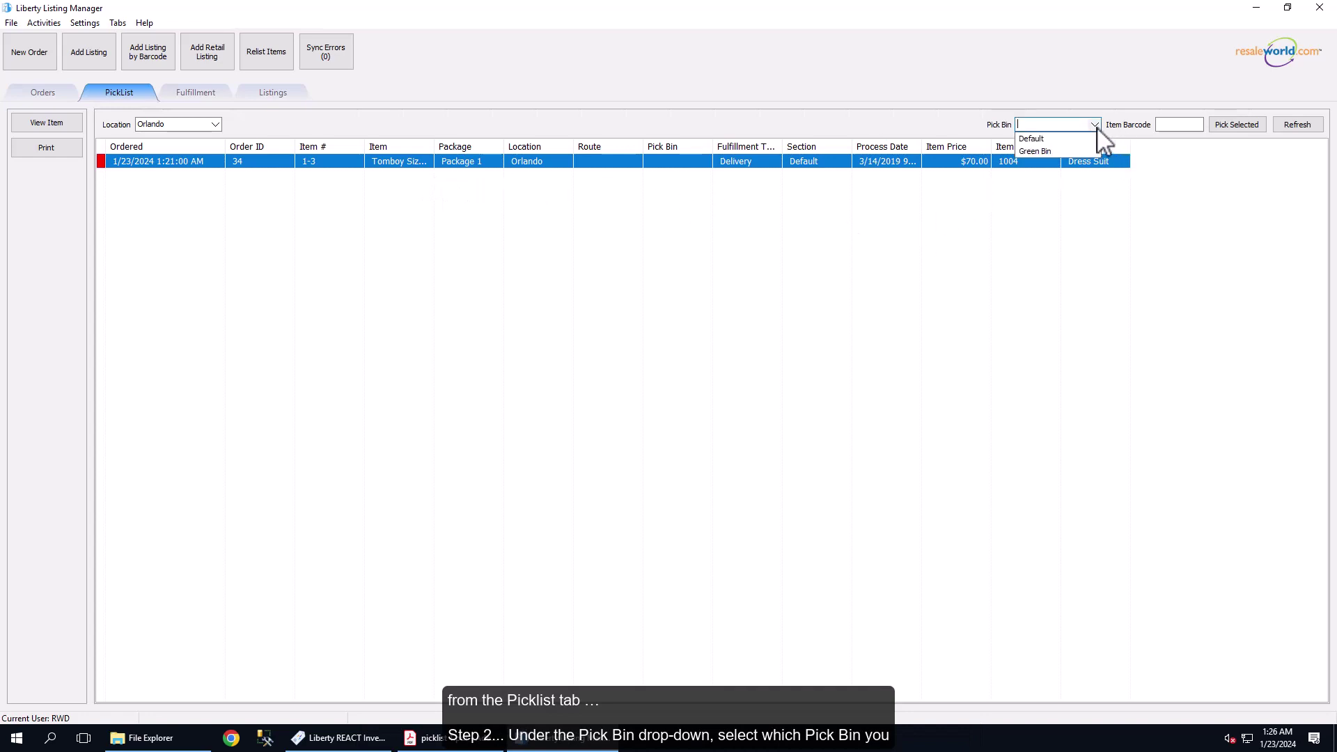
pyautogui.click(1053, 152)
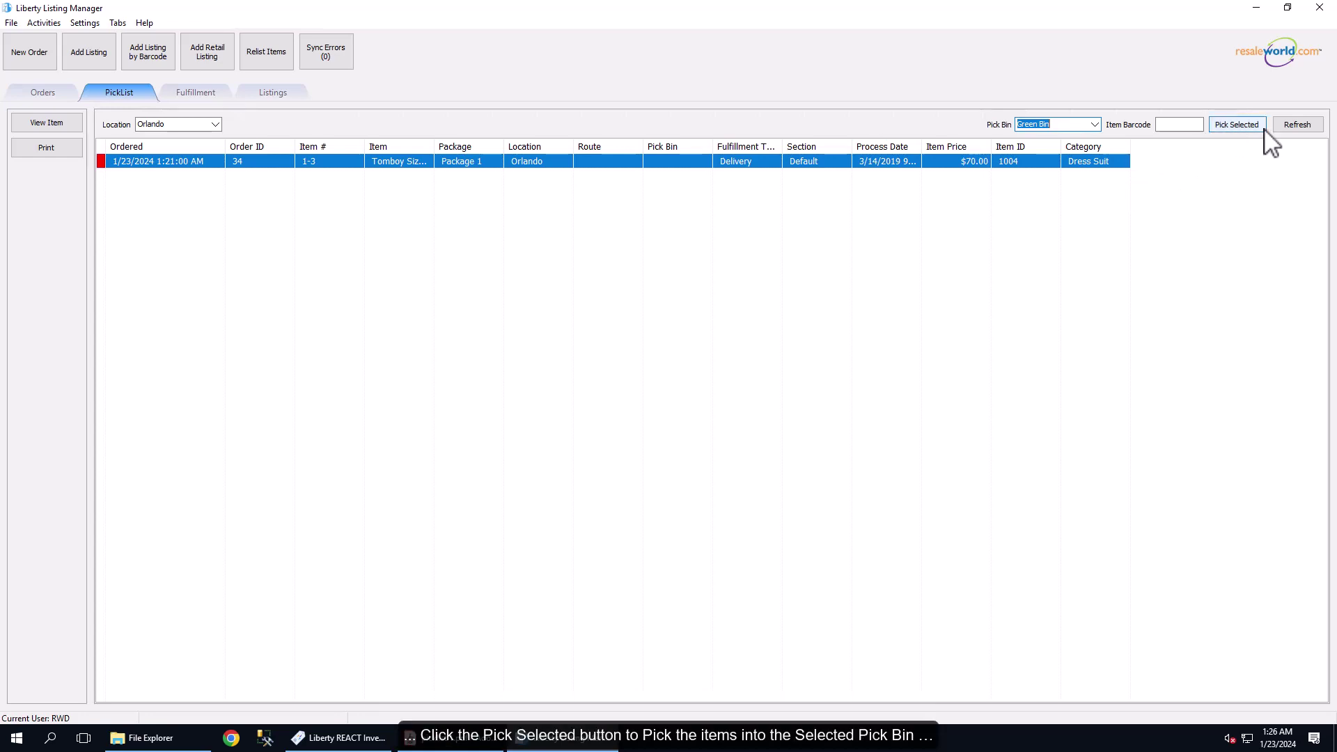
pyautogui.click(1237, 125)
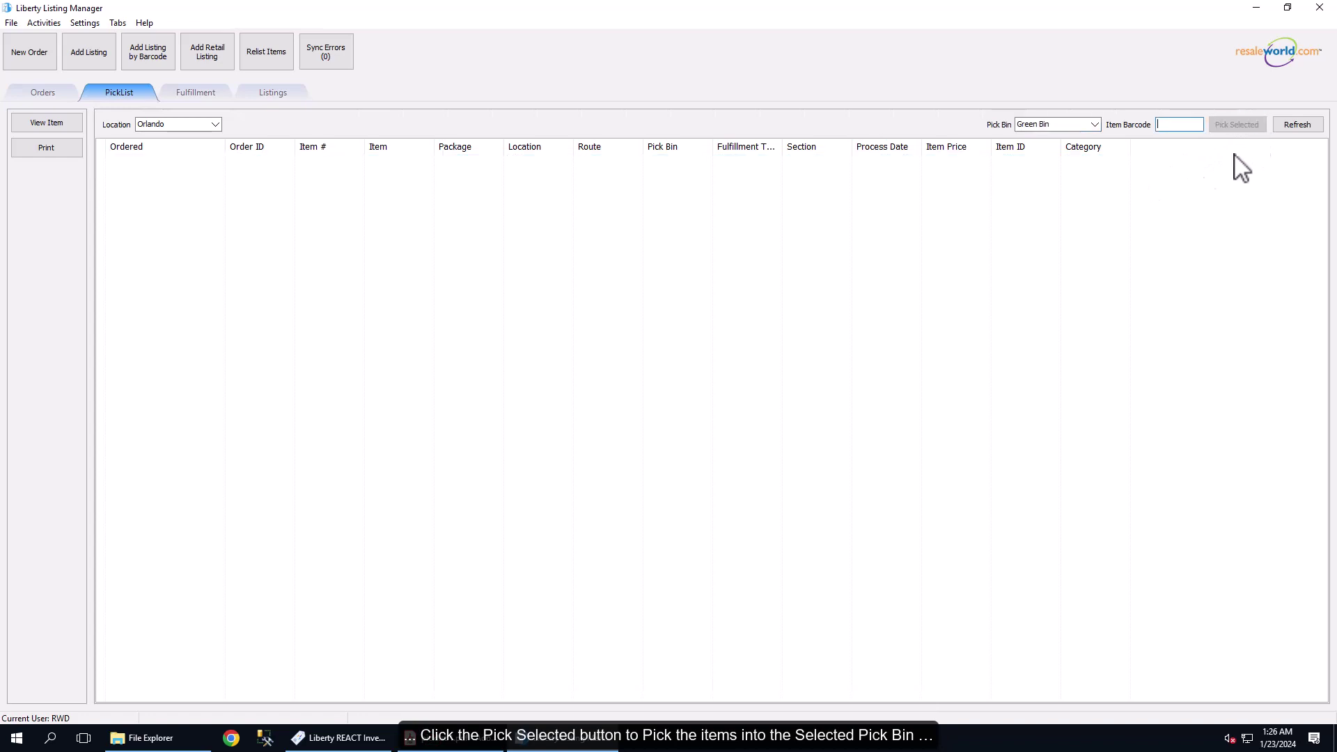